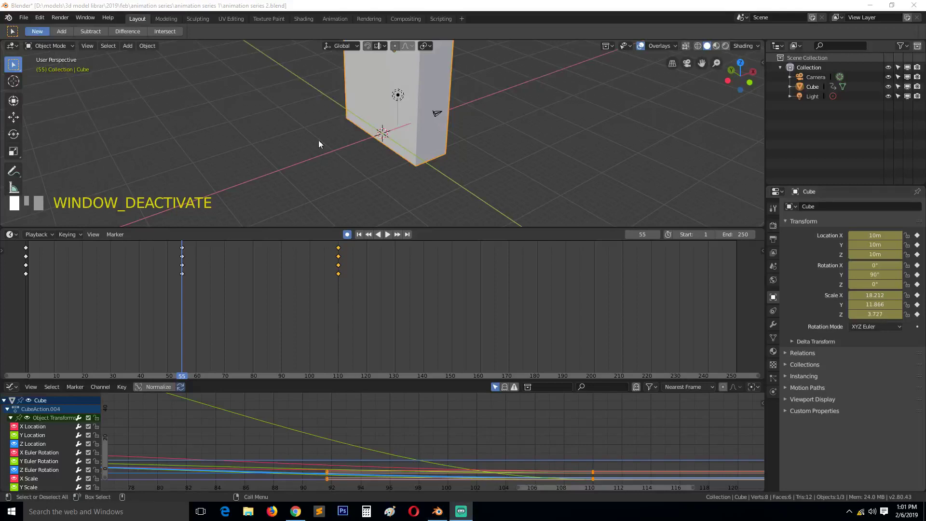
# Start a new file from the General template.
pyautogui.click(318, 127)
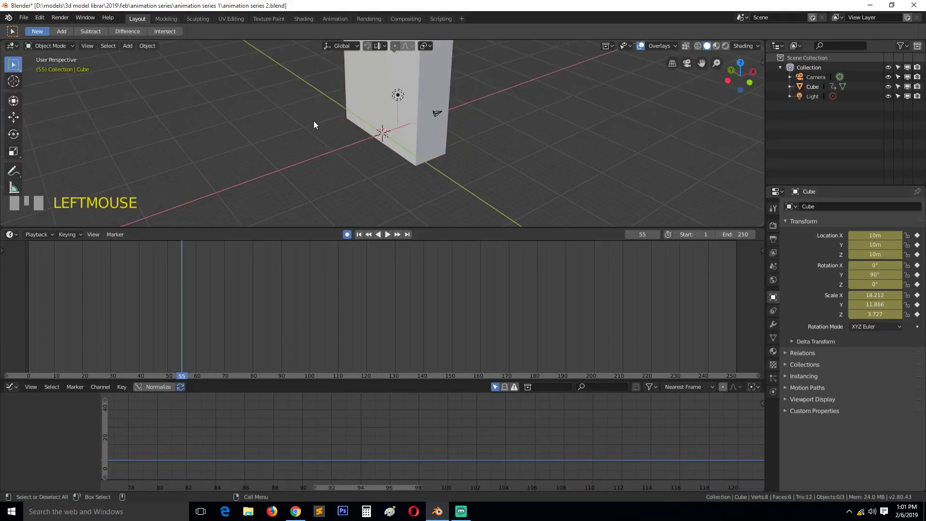
pyautogui.hotkey('shift', '`')
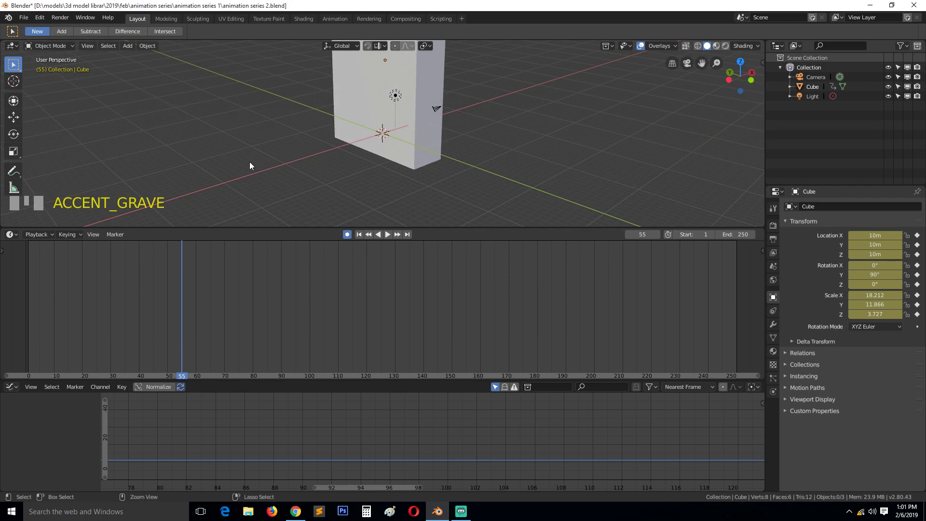
pyautogui.hotkey('ctrl', 'n')
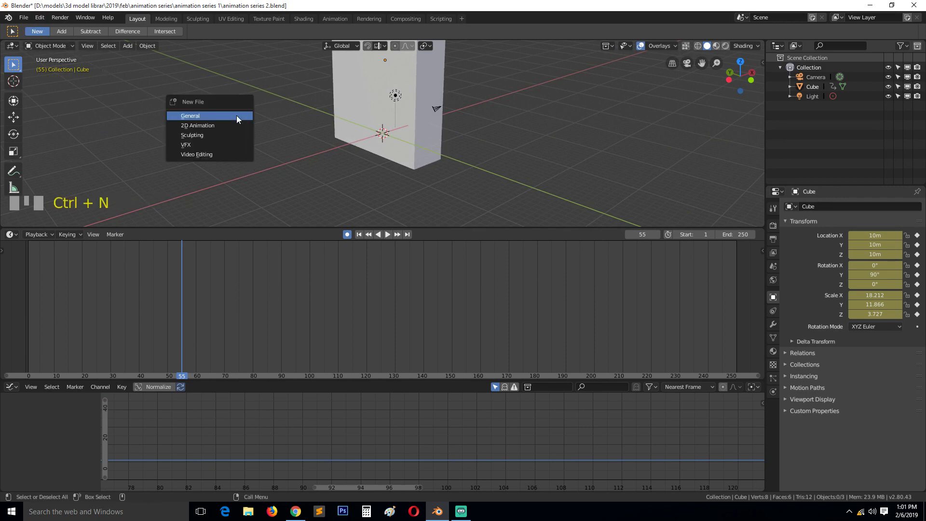
pyautogui.click(236, 115)
# Save the new scene as 'bouncing ball.blend' in the animation series 1 folder.
pyautogui.hotkey('ctrl', 's')
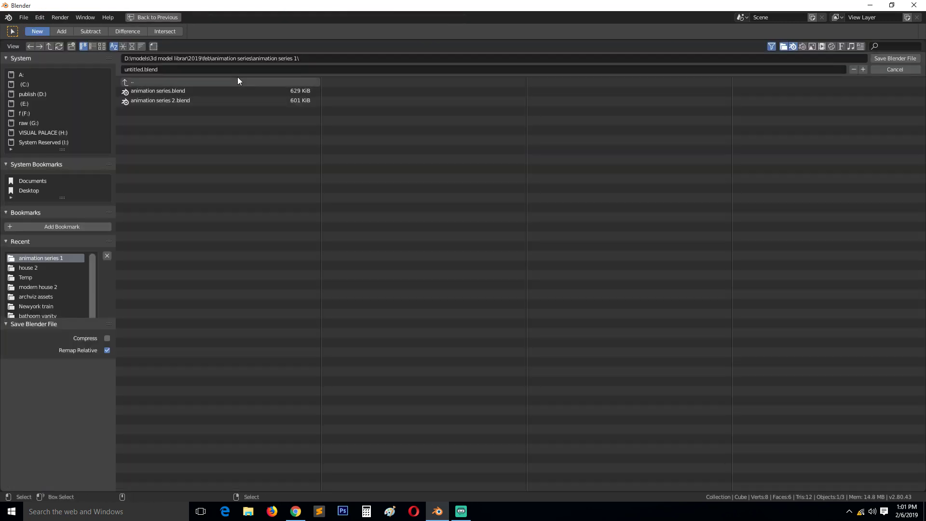
pyautogui.click(231, 70)
pyautogui.write('bouncing ball')
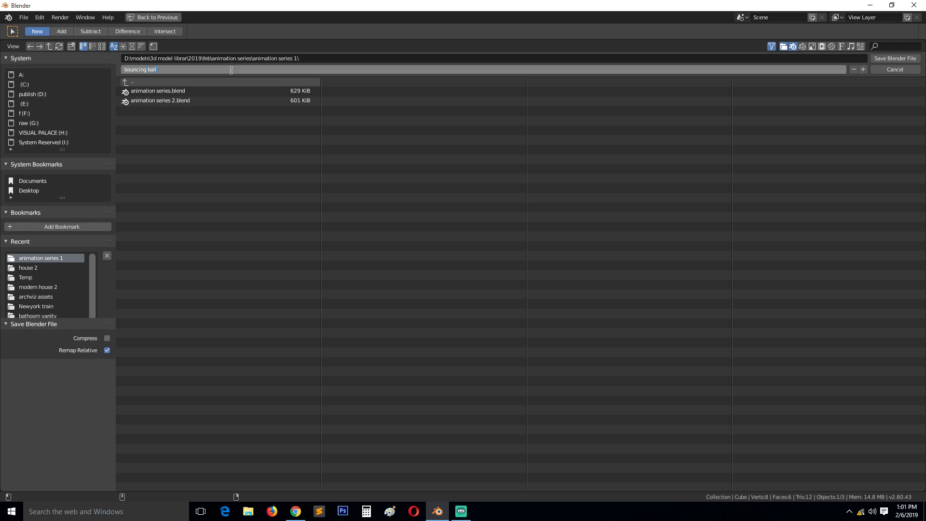
pyautogui.press('Return')
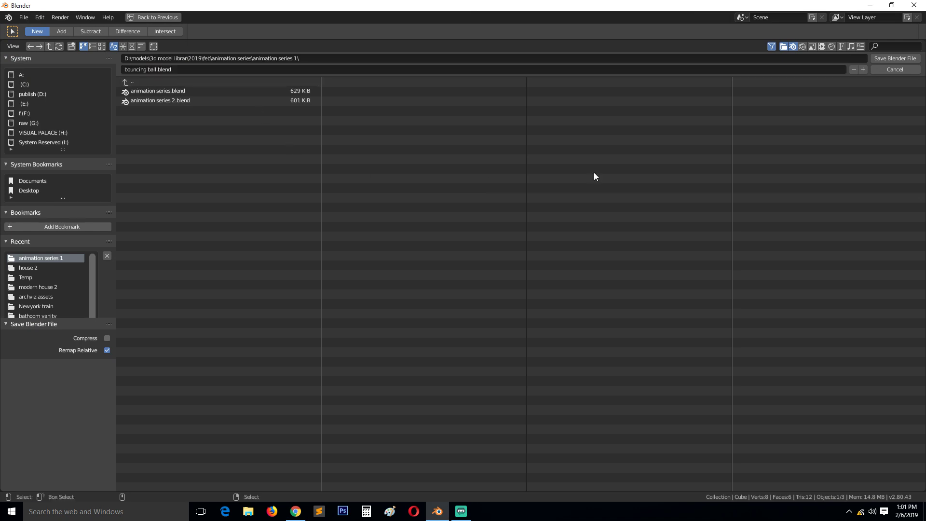
pyautogui.click(881, 58)
# Delete the default cube and add a UV sphere with smooth shading.
pyautogui.press('x')
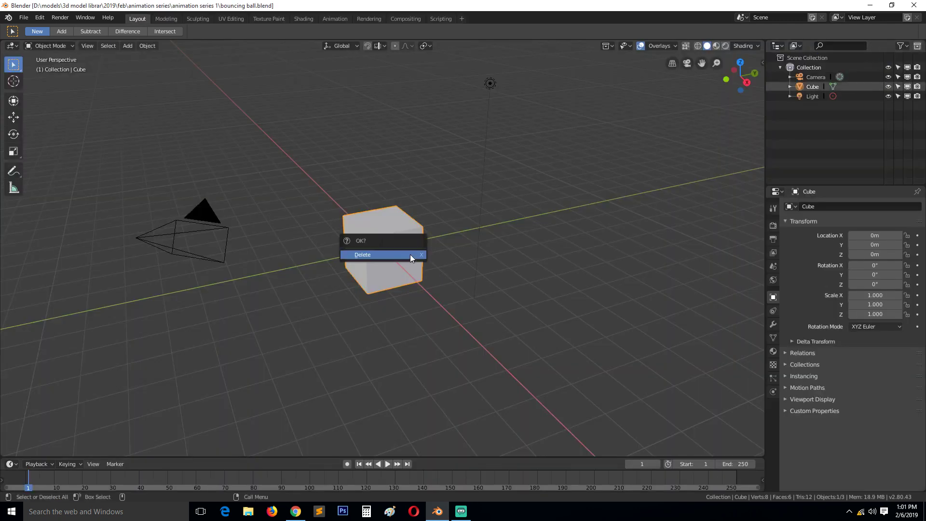
pyautogui.click(409, 253)
pyautogui.hotkey('shift', 'a')
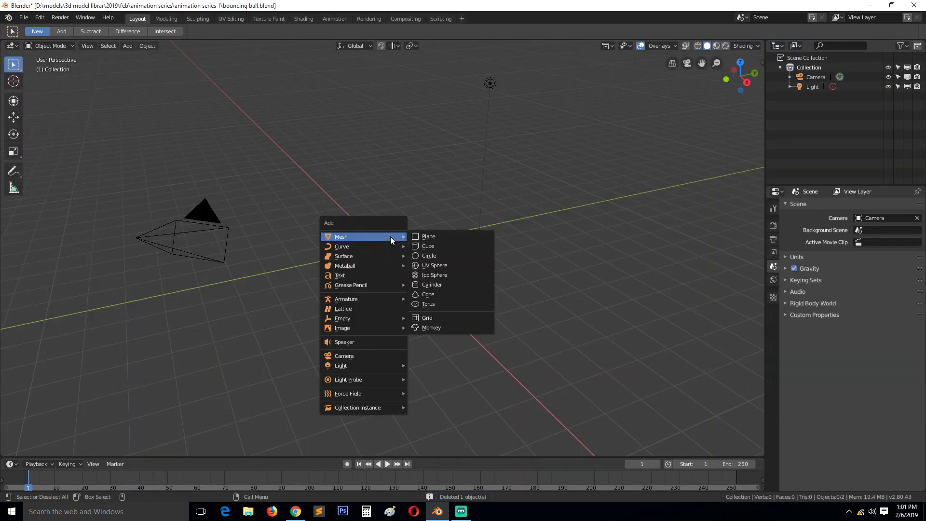
pyautogui.click(440, 265)
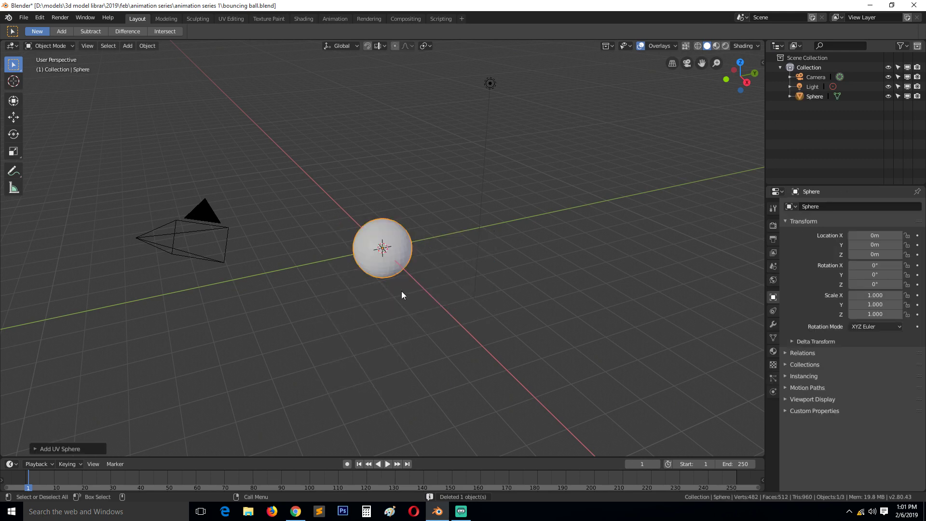
pyautogui.scroll(5, 441, 271)
pyautogui.rightClick(415, 239)
pyautogui.click(415, 240)
pyautogui.moveTo(415, 240); pyautogui.dragTo(701, 90, button='middle')
# Set viewport shading colour to Random and enable Shadow.
pyautogui.click(702, 90)
pyautogui.click(745, 47)
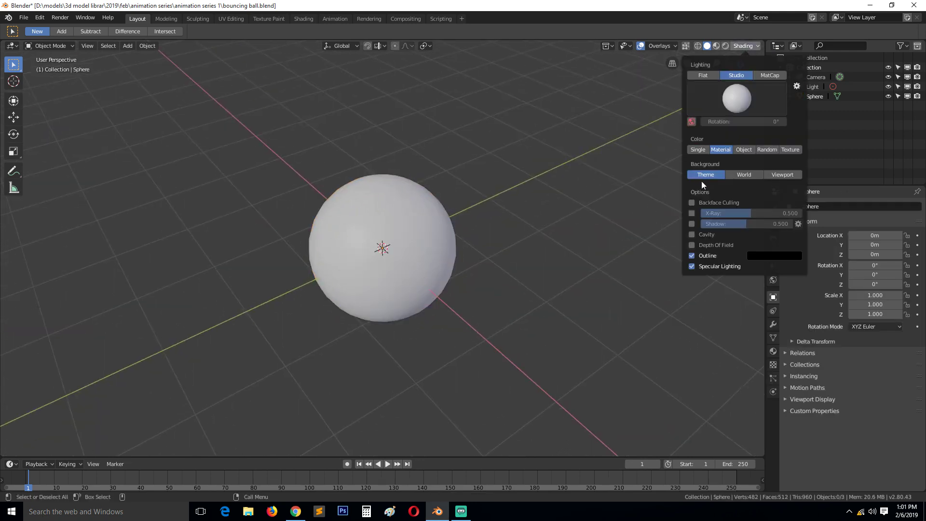
pyautogui.click(759, 150)
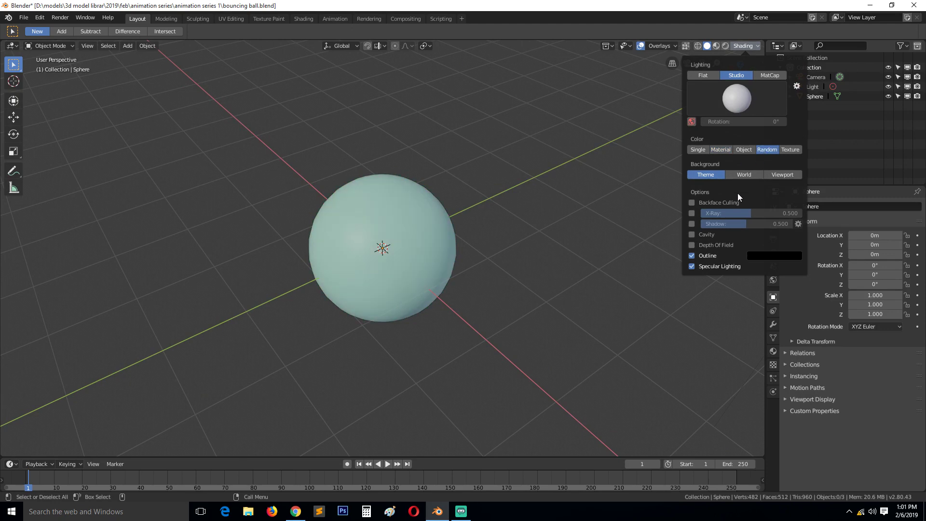
pyautogui.click(692, 224)
# Add a plane and scale it up into a wide ground.
pyautogui.scroll(-5, 381, 230)
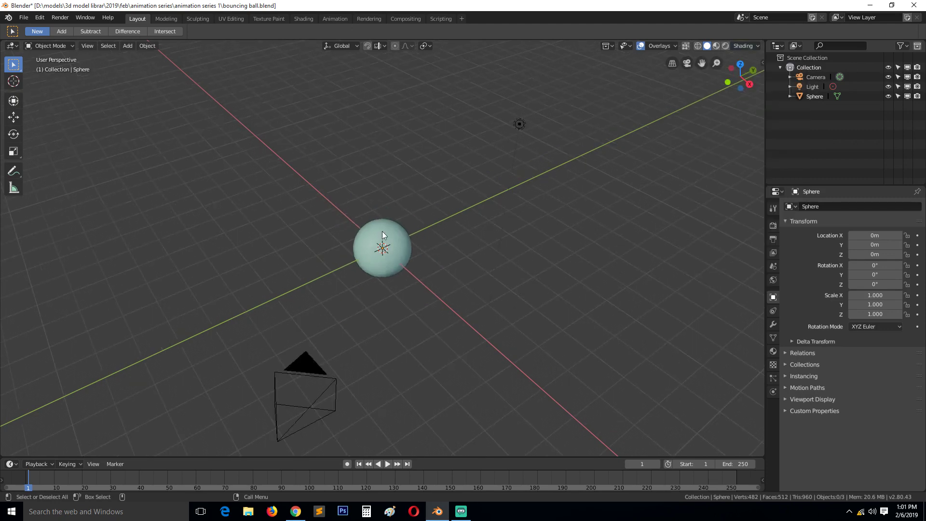
pyautogui.moveTo(382, 231)
pyautogui.mouseDown(button='middle')
pyautogui.moveTo(424, 218)
pyautogui.moveTo(394, 195)
pyautogui.moveTo(404, 228)
pyautogui.mouseUp(button='middle')
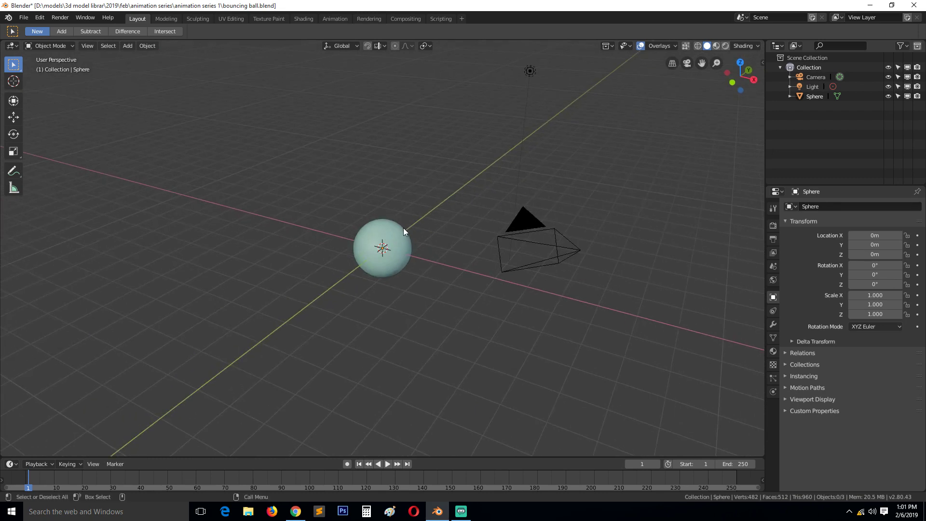
pyautogui.hotkey('shift', 'a')
pyautogui.click(426, 222)
pyautogui.press('s')
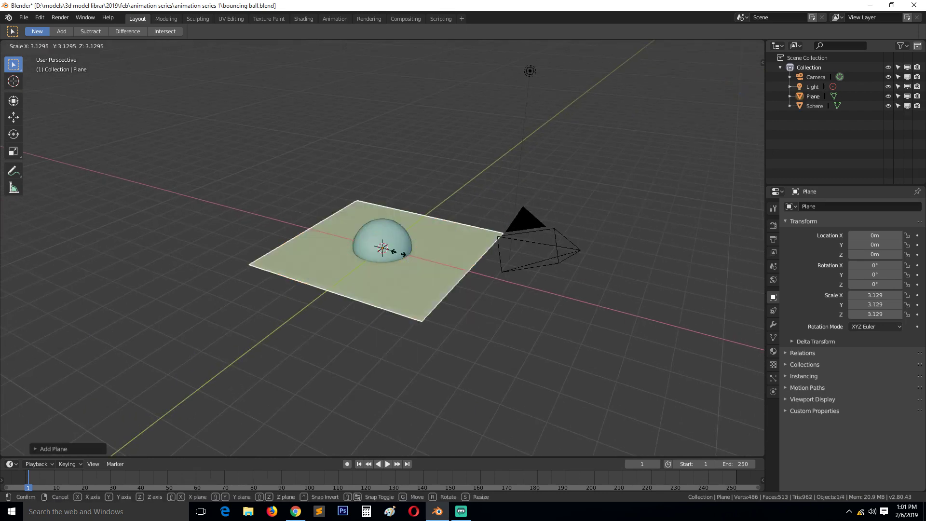
pyautogui.click(420, 260)
# Raise the sphere along Z to 5.5295 m and make the timeline taller.
pyautogui.click(393, 245)
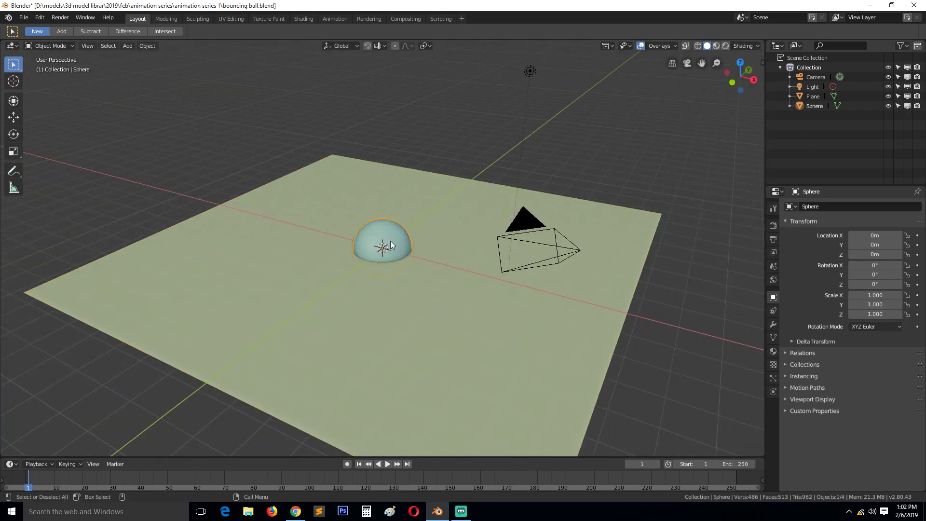
pyautogui.press('g')
pyautogui.press('z')
pyautogui.click(411, 72)
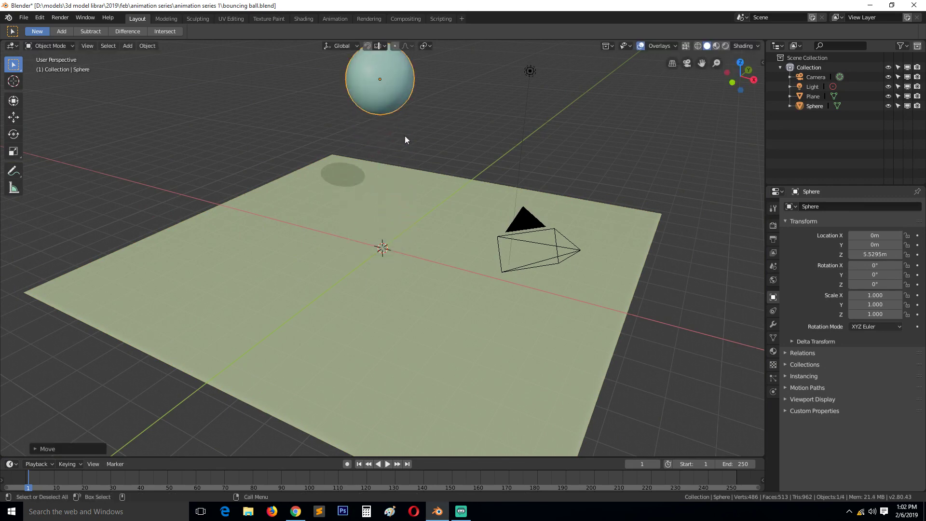
pyautogui.moveTo(404, 135); pyautogui.dragTo(440, 159, button='middle')
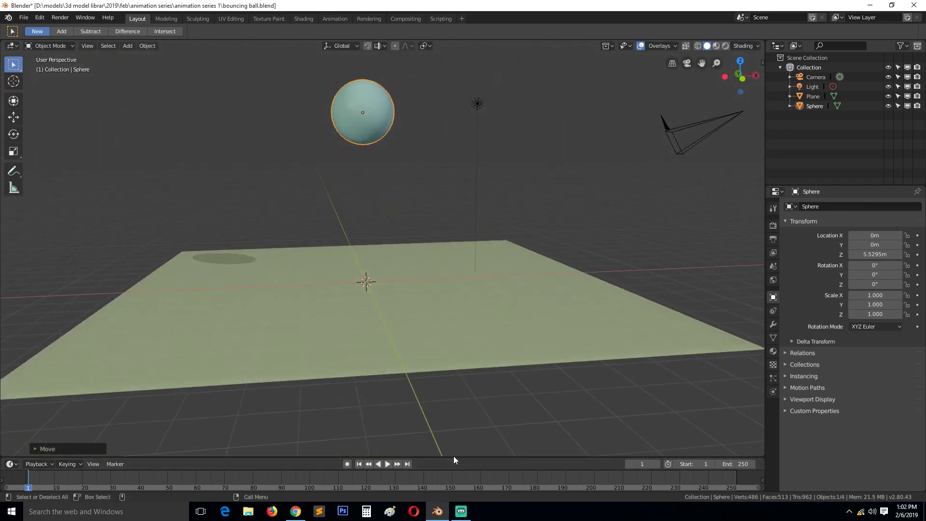
pyautogui.moveTo(454, 457); pyautogui.dragTo(454, 382)
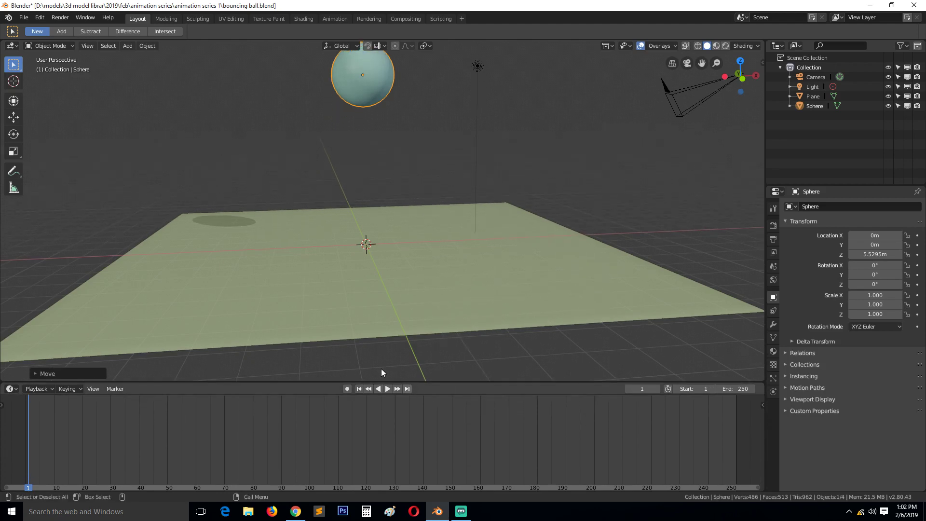
# Scrub to frame 0 in the Animation workspace, then return to Layout.
pyautogui.click(336, 18)
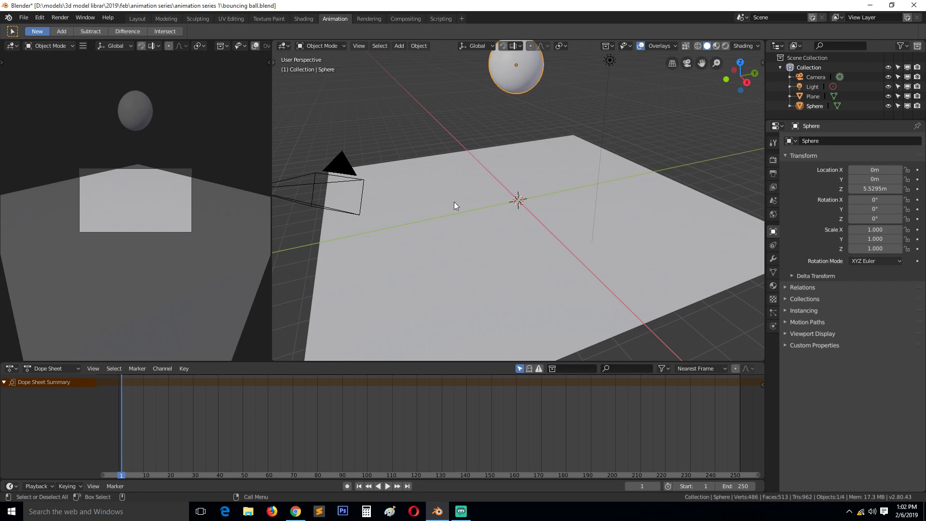
pyautogui.moveTo(130, 428); pyautogui.dragTo(118, 410, button='right')
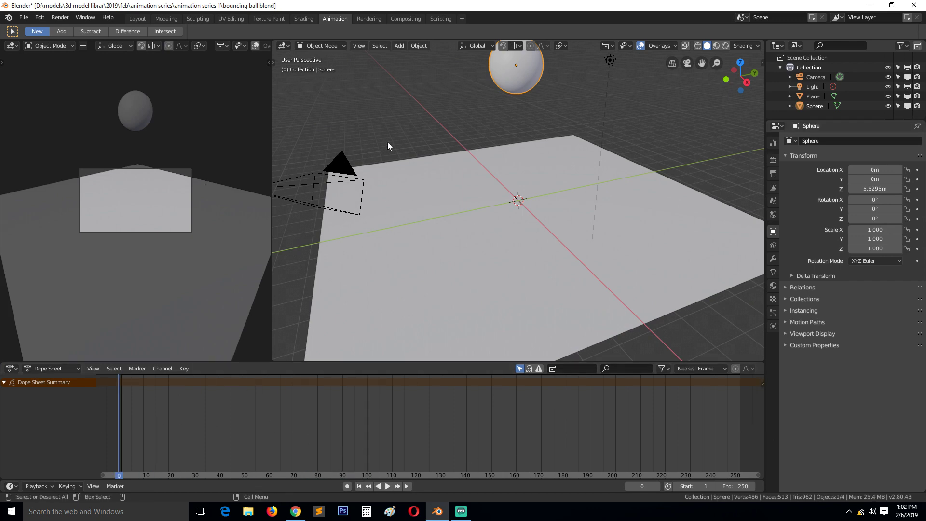
pyautogui.click(135, 20)
pyautogui.moveTo(351, 188); pyautogui.dragTo(176, 366, button='middle')
pyautogui.click(341, 18)
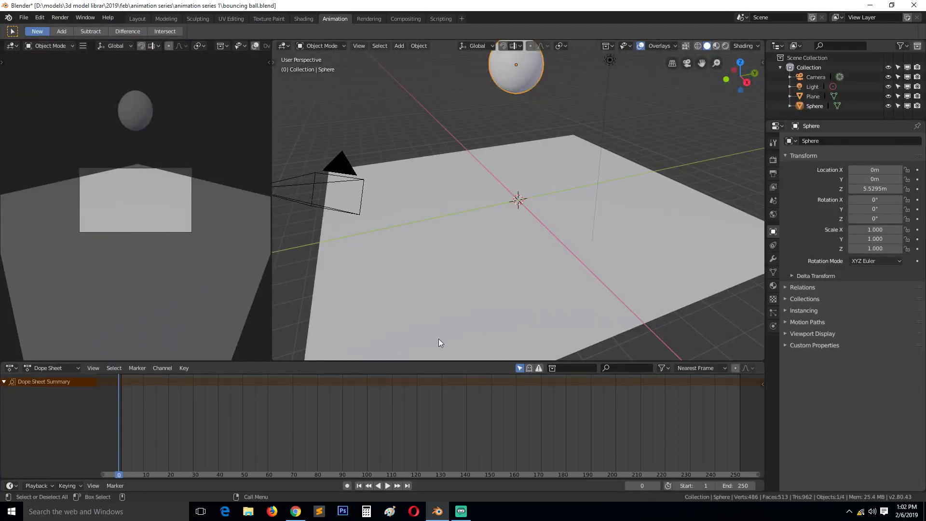
pyautogui.click(137, 19)
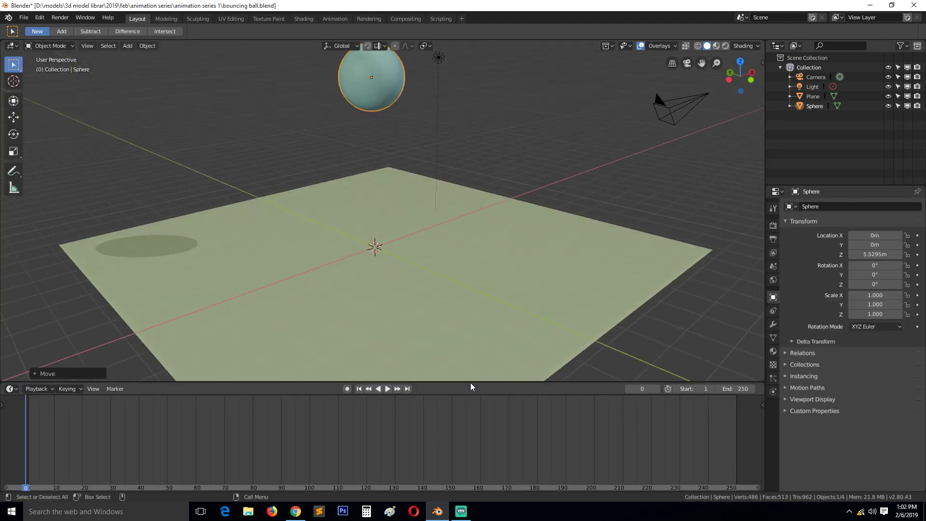
# Split the enlarged timeline and turn the lower area into a framed Graph Editor.
pyautogui.moveTo(471, 383); pyautogui.dragTo(470, 267)
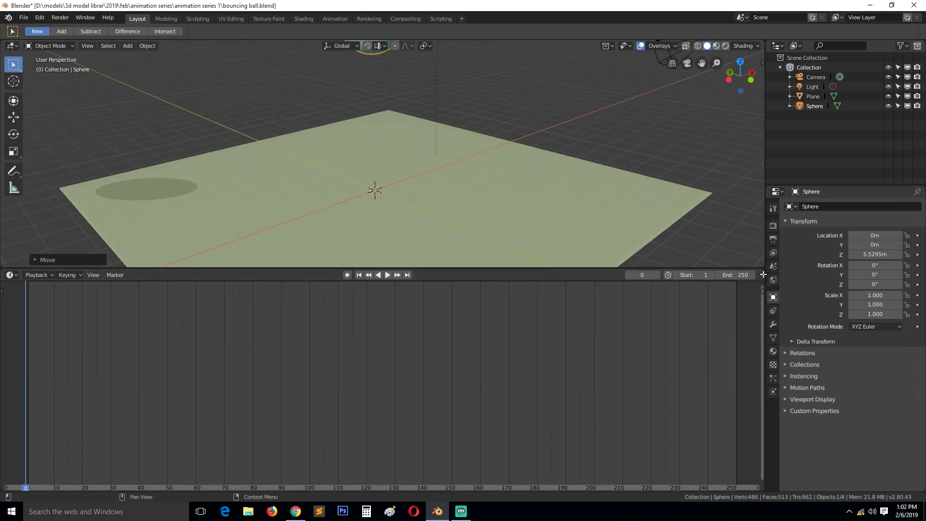
pyautogui.moveTo(763, 271); pyautogui.dragTo(758, 391)
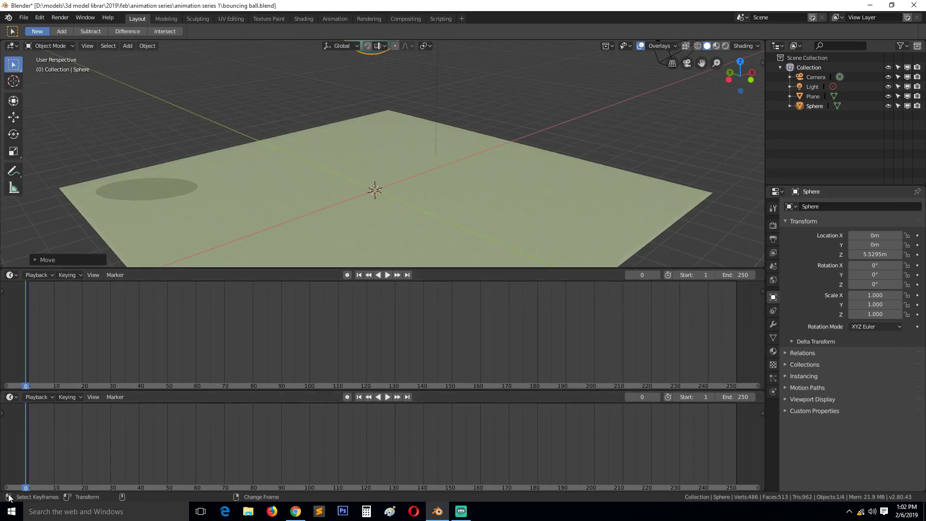
pyautogui.click(12, 397)
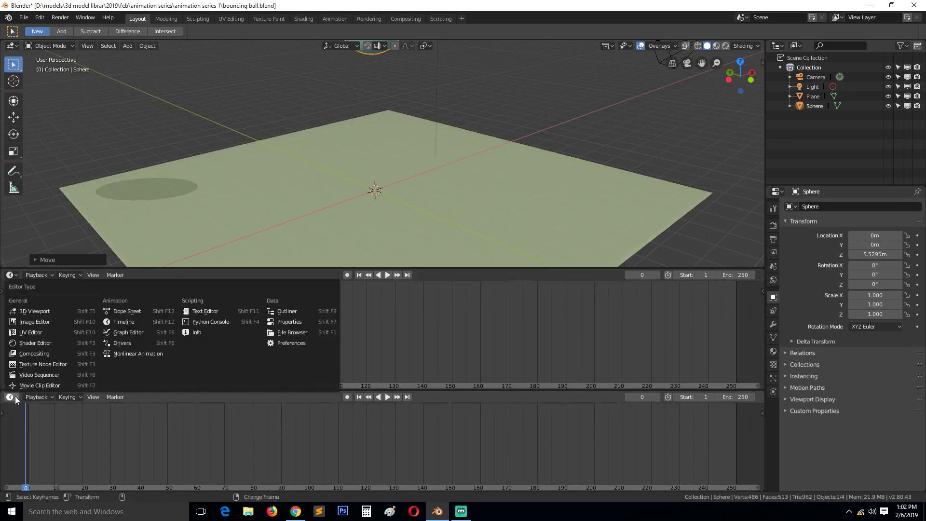
pyautogui.click(139, 332)
pyautogui.press('Home')
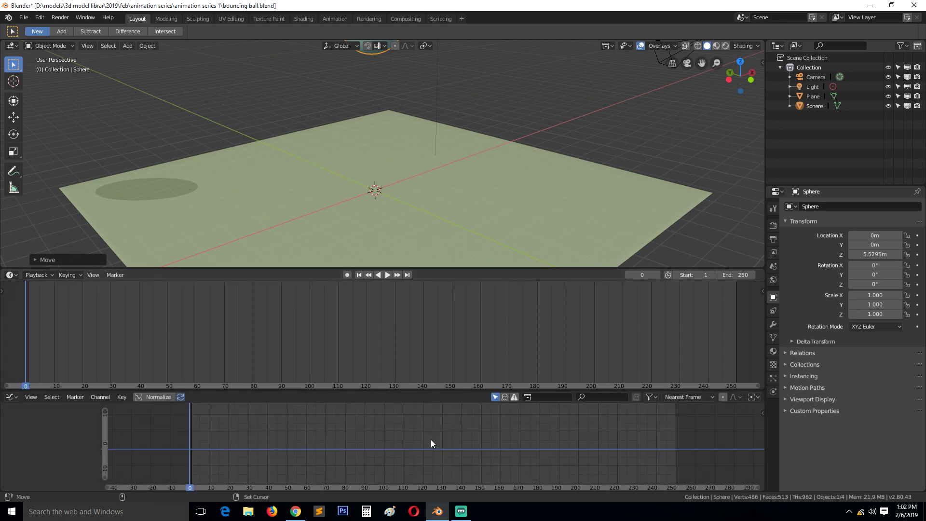
# View the scene from the front in orthographic (Numpad 1).
pyautogui.moveTo(371, 241); pyautogui.dragTo(405, 202, button='middle')
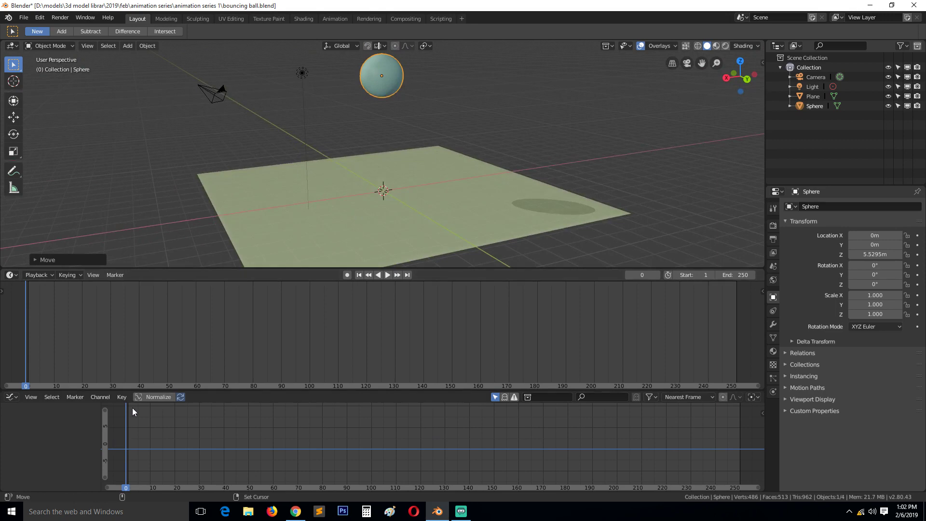
pyautogui.moveTo(318, 156); pyautogui.dragTo(287, 164, button='middle')
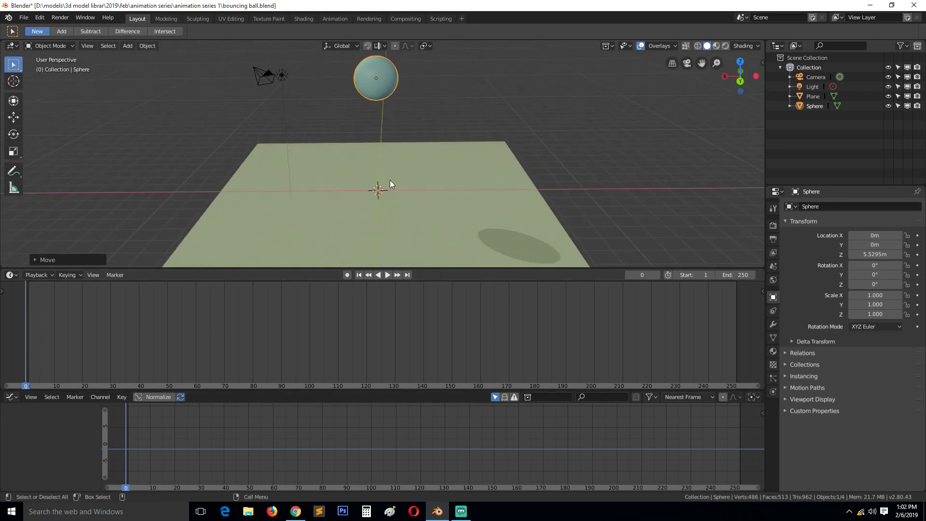
pyautogui.moveTo(390, 183); pyautogui.dragTo(466, 172, button='middle')
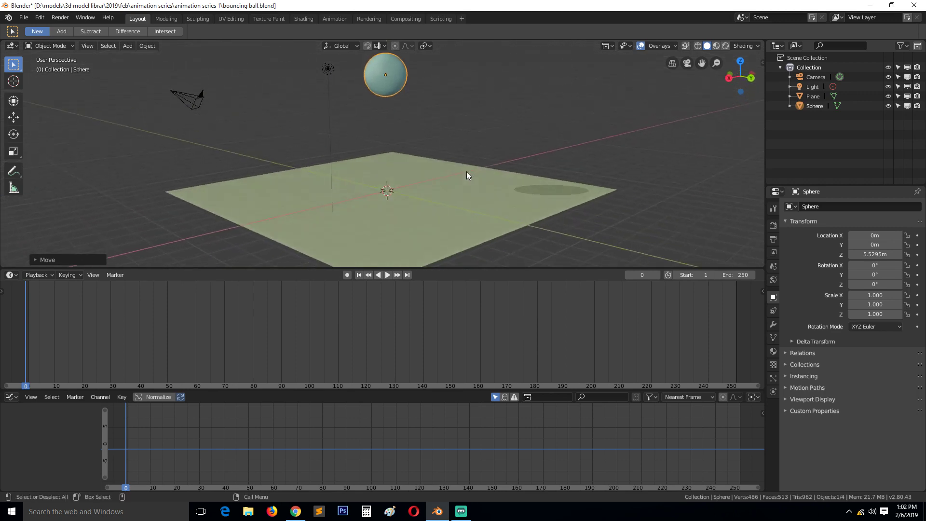
pyautogui.press('KP_1')
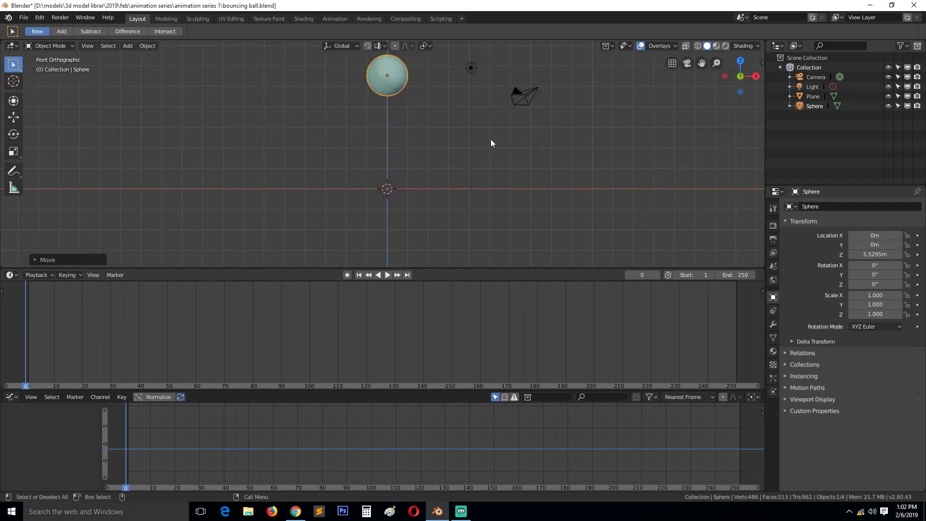
# Select the ground plane in wireframe view, then return to solid shading.
pyautogui.press('z')
pyautogui.click(269, 188)
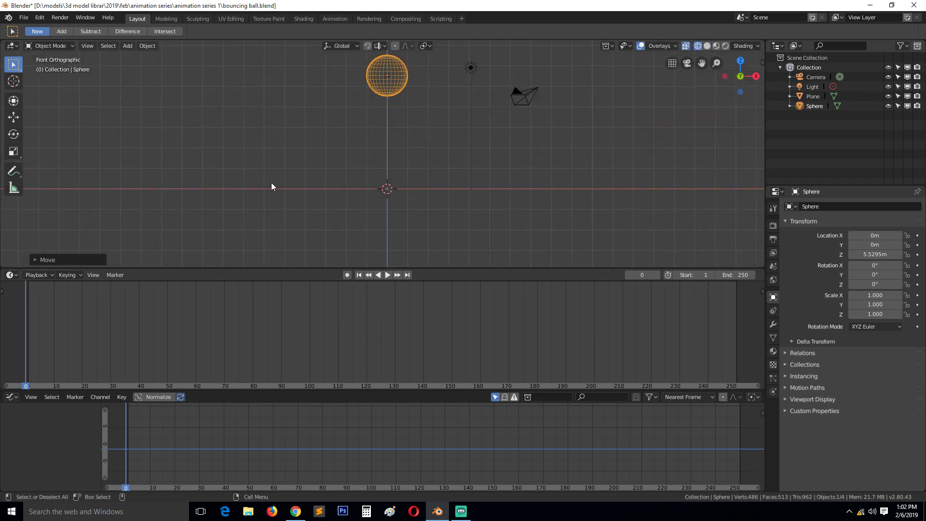
pyautogui.click(382, 188)
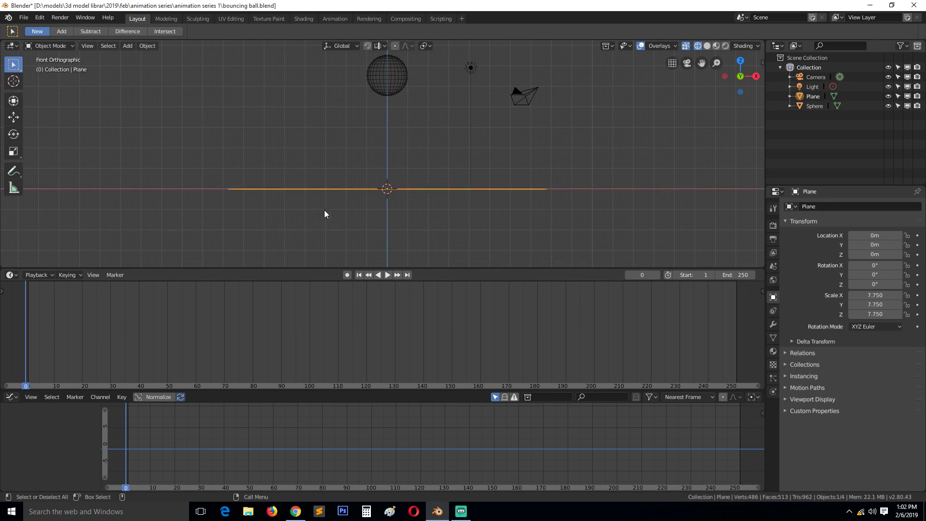
pyautogui.moveTo(355, 203); pyautogui.dragTo(387, 201, button='middle')
pyautogui.press('z')
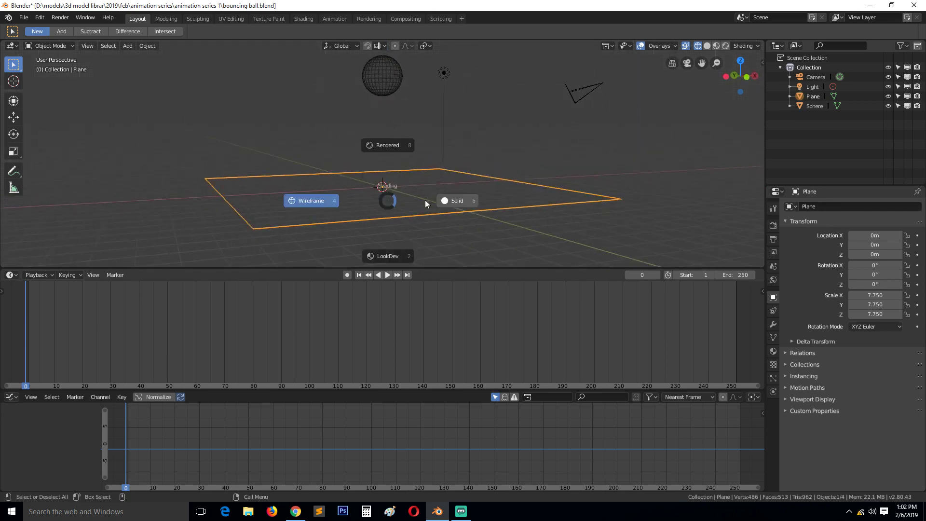
pyautogui.click(457, 197)
# Extrude the plane into a slab, then view it from the right in wireframe.
pyautogui.press('Tab')
pyautogui.press('e')
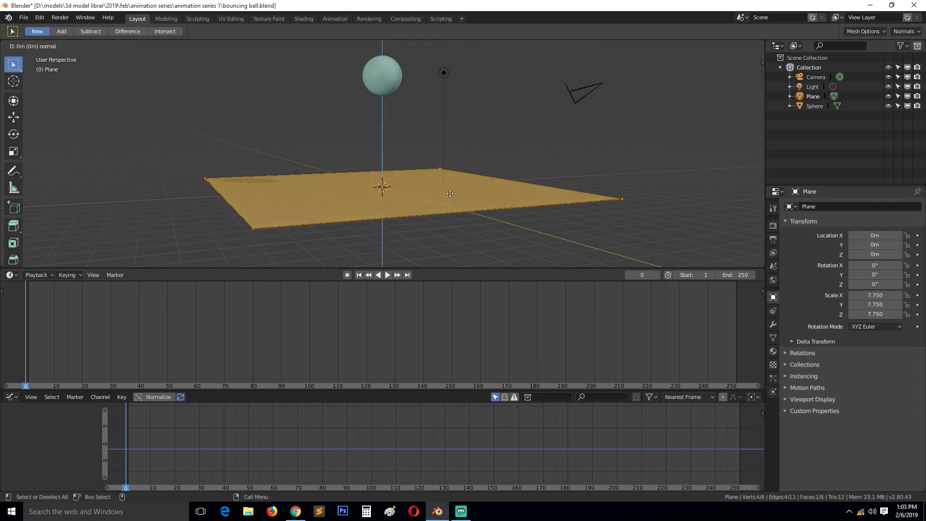
pyautogui.click(447, 201)
pyautogui.press('Tab')
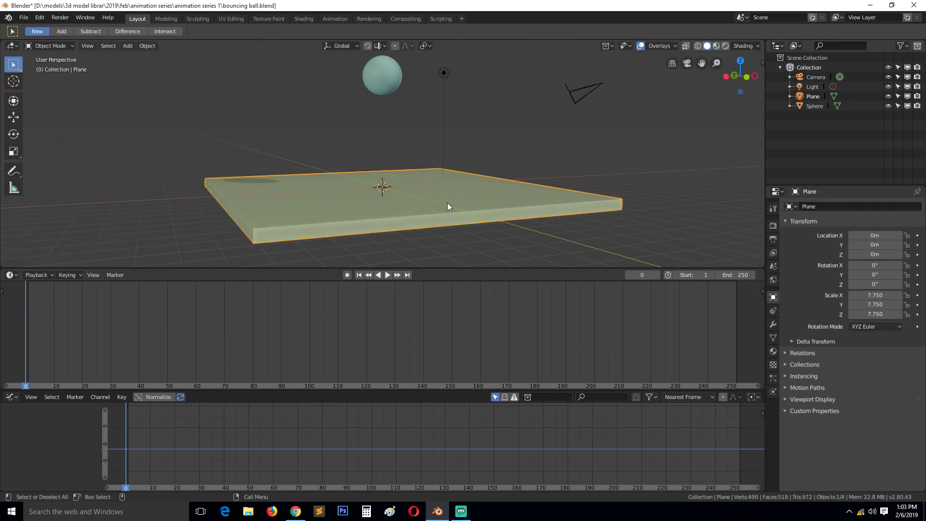
pyautogui.press('KP_3')
pyautogui.press('z')
pyautogui.click(320, 198)
# Toggle the viewport grid overlay off and on several times.
pyautogui.click(392, 209)
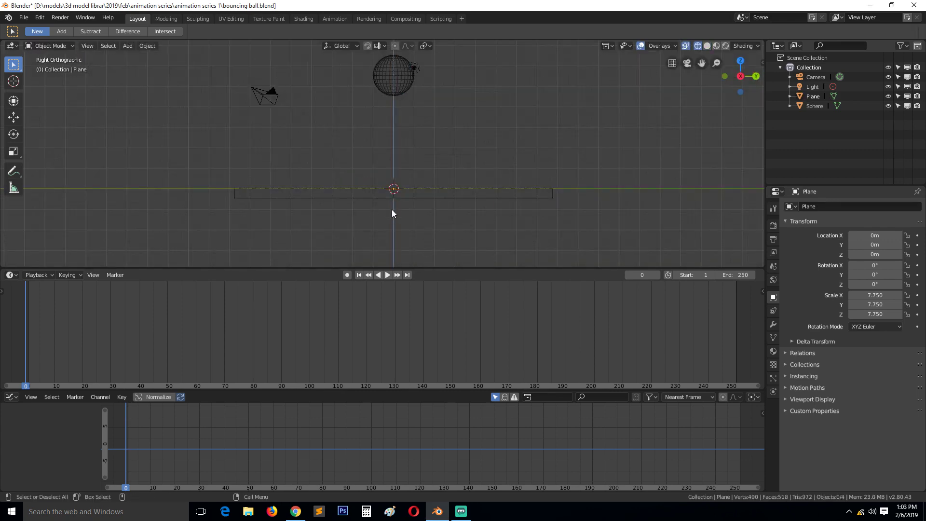
pyautogui.keyDown('shift'); pyautogui.moveTo(392, 209); pyautogui.dragTo(369, 224, button='middle'); pyautogui.keyUp('shift')
pyautogui.click(652, 50)
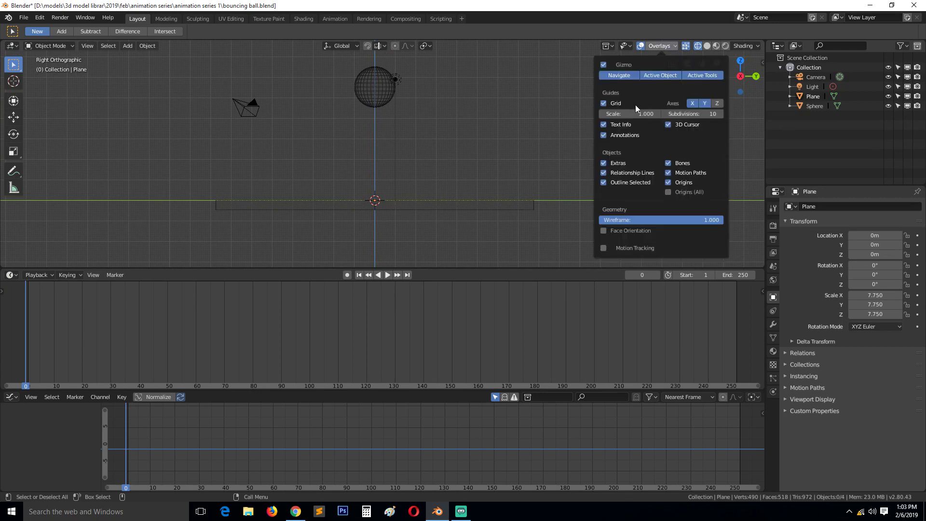
pyautogui.click(615, 103)
pyautogui.click(616, 102)
pyautogui.click(615, 103)
pyautogui.doubleClick(615, 105)
pyautogui.doubleClick(615, 105)
pyautogui.click(616, 104)
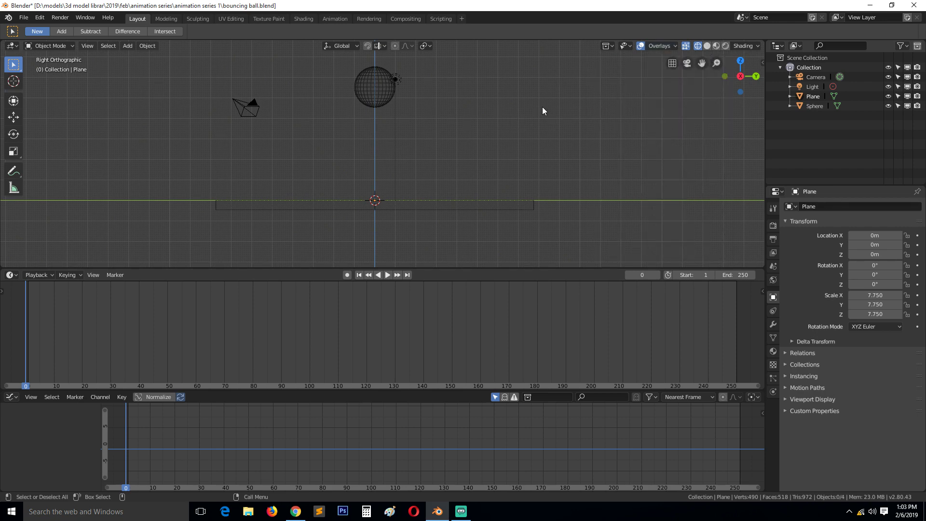
pyautogui.scroll(2, 430, 191)
pyautogui.scroll(-1, 430, 191)
# Move the ground slab up to Z 0.43113 m, then select the sphere.
pyautogui.click(417, 220)
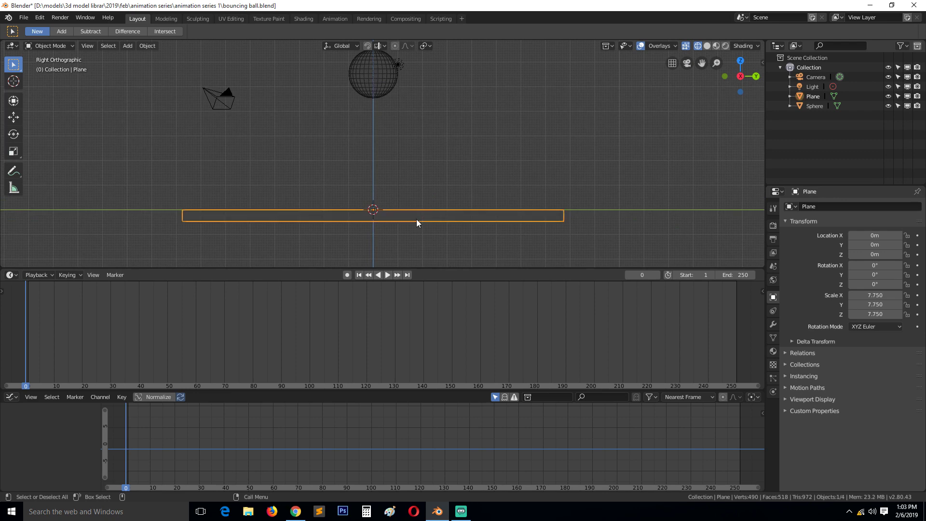
pyautogui.press('g')
pyautogui.press('z')
pyautogui.click(418, 209)
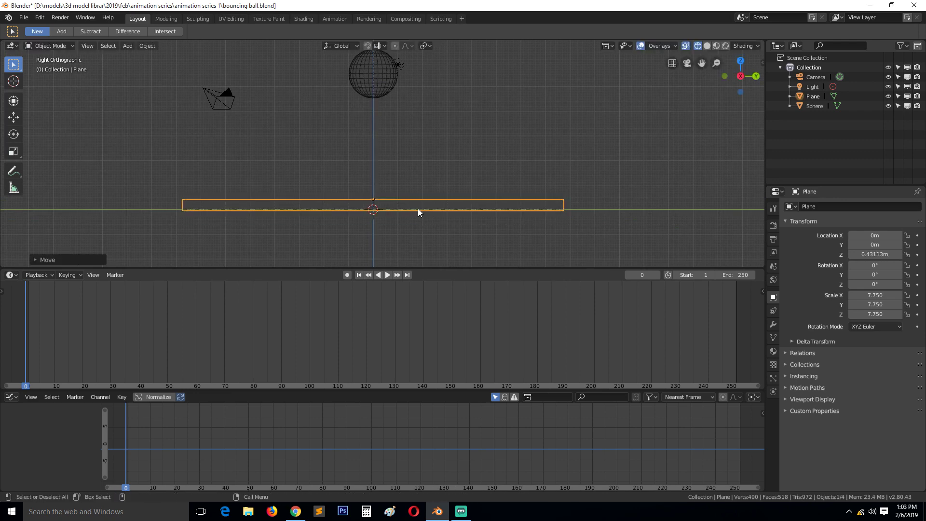
pyautogui.click(415, 183)
pyautogui.keyDown('shift'); pyautogui.scroll(1, 398, 132); pyautogui.keyUp('shift')
pyautogui.click(378, 110)
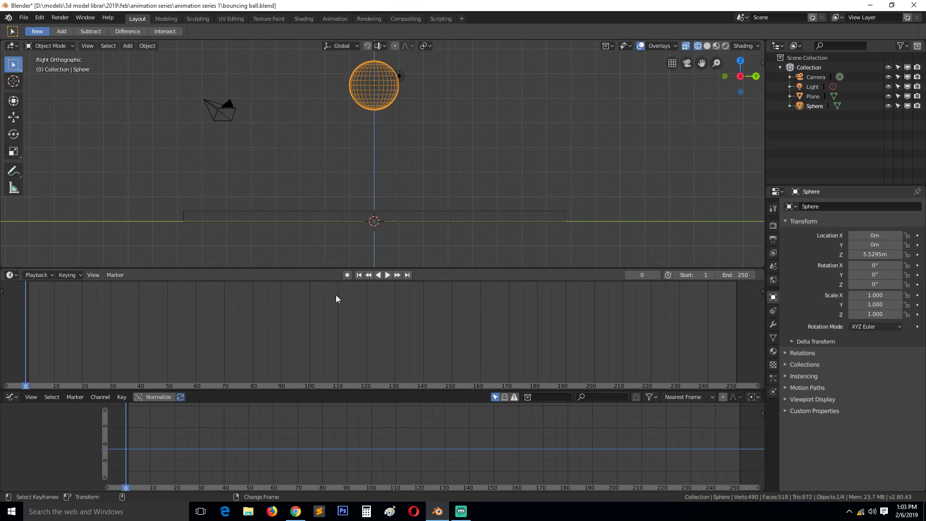
# In the Timeline's Keying menu, set Active Keying Set to Location.
pyautogui.click(43, 278)
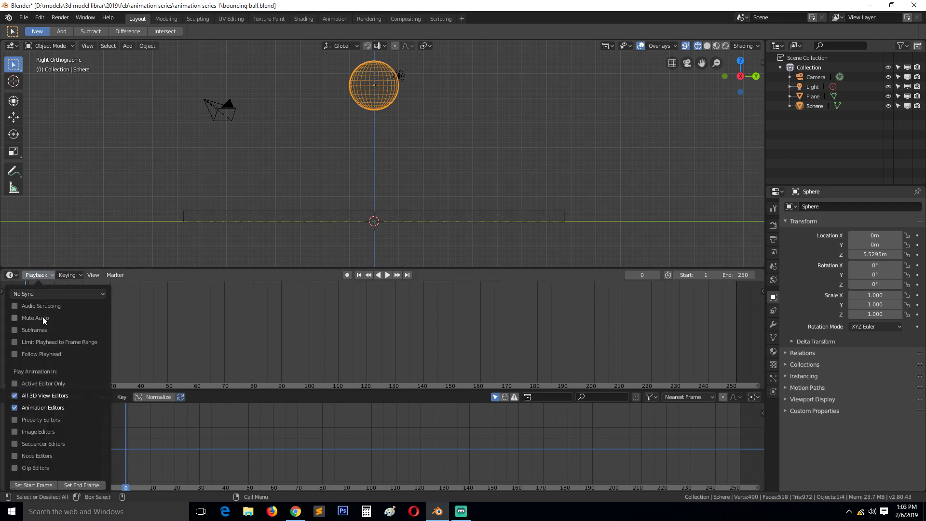
pyautogui.click(77, 274)
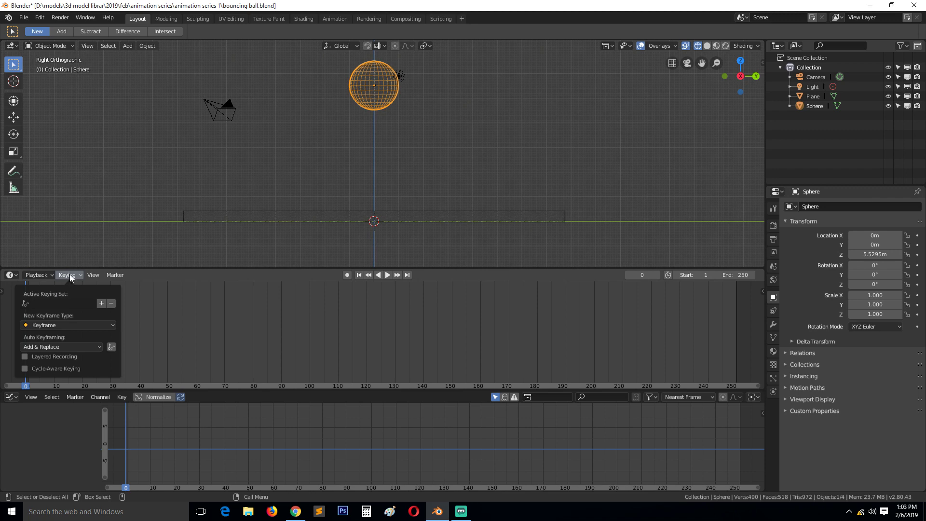
pyautogui.click(54, 304)
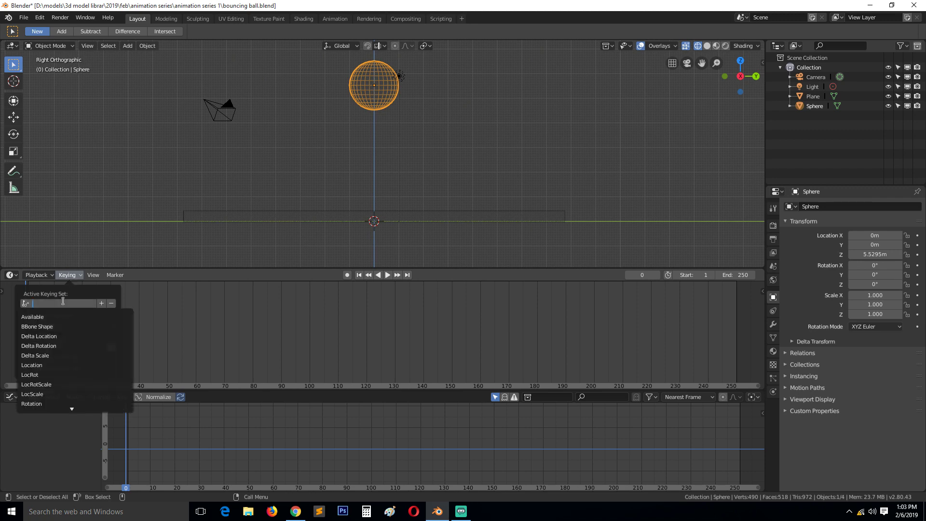
pyautogui.click(53, 365)
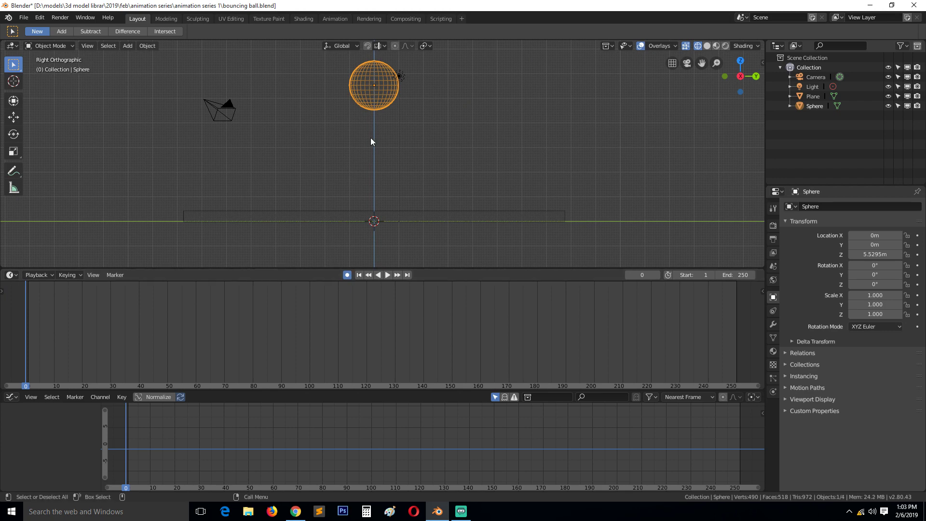
# Test-scale the sphere at frames 0 and 92 and play the animation back.
pyautogui.press('s')
pyautogui.click(478, 215)
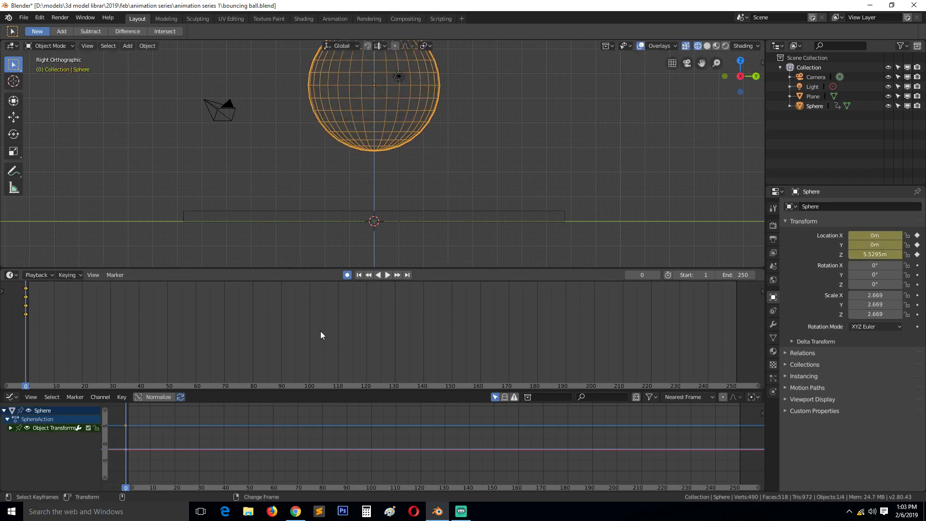
pyautogui.click(287, 332)
pyautogui.press('s')
pyautogui.click(378, 130)
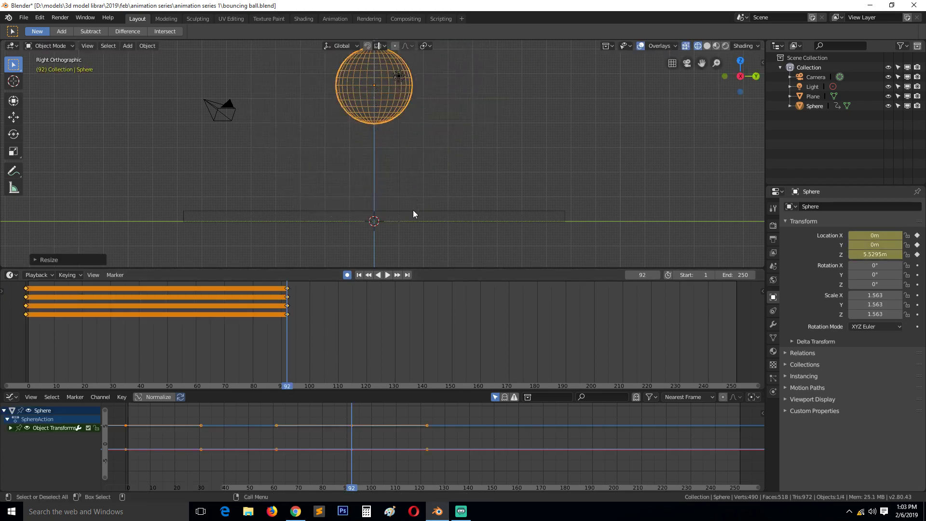
pyautogui.moveTo(287, 328); pyautogui.dragTo(26, 308)
pyautogui.press('space')
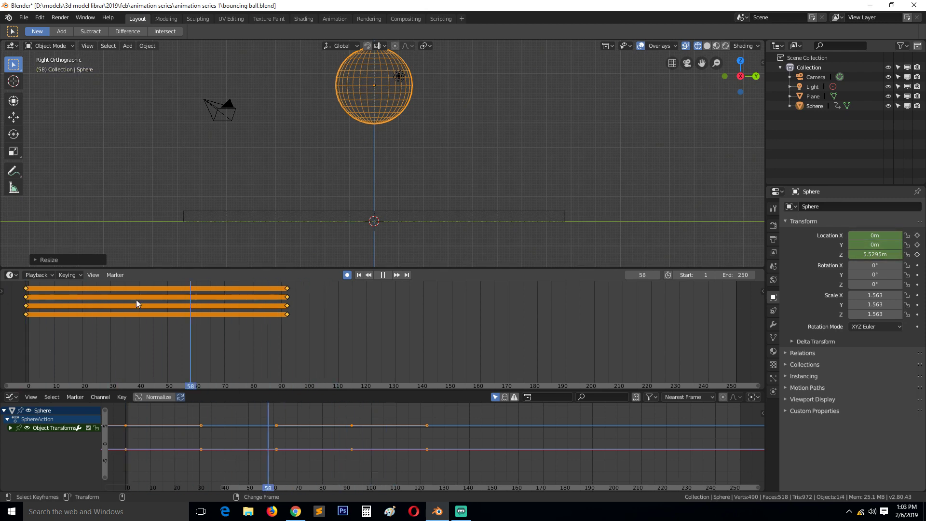
pyautogui.moveTo(136, 299); pyautogui.dragTo(26, 304)
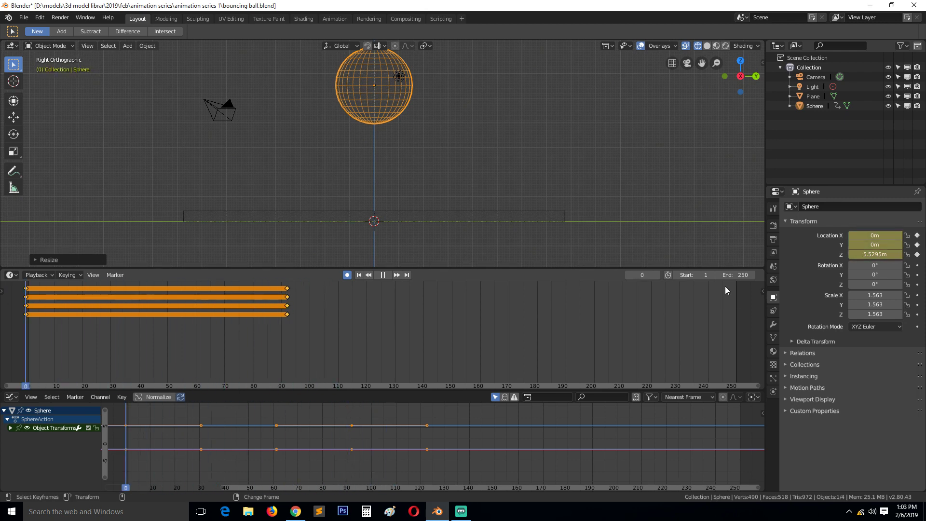
pyautogui.press('space')
# Scale the sphere up, go to frame 10, and delete all its Graph Editor keyframes.
pyautogui.press('s')
pyautogui.click(502, 203)
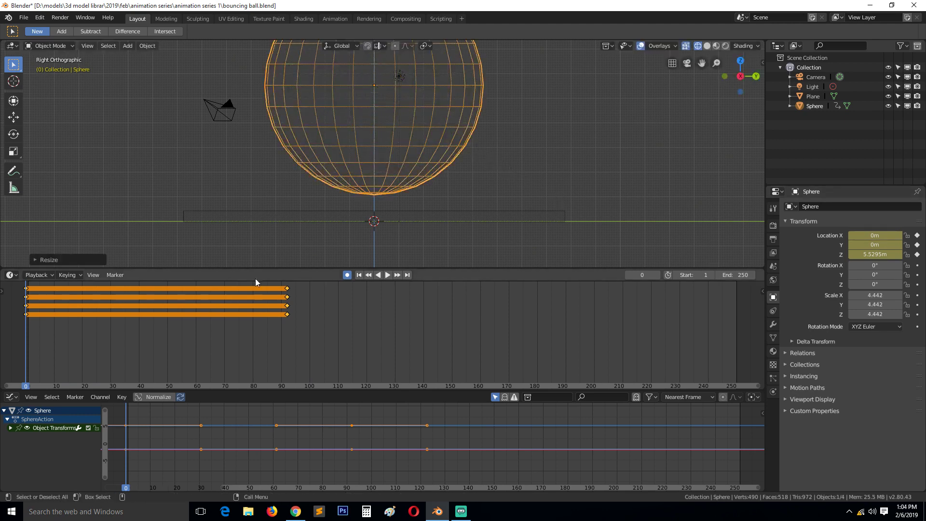
pyautogui.moveTo(97, 302); pyautogui.dragTo(54, 297)
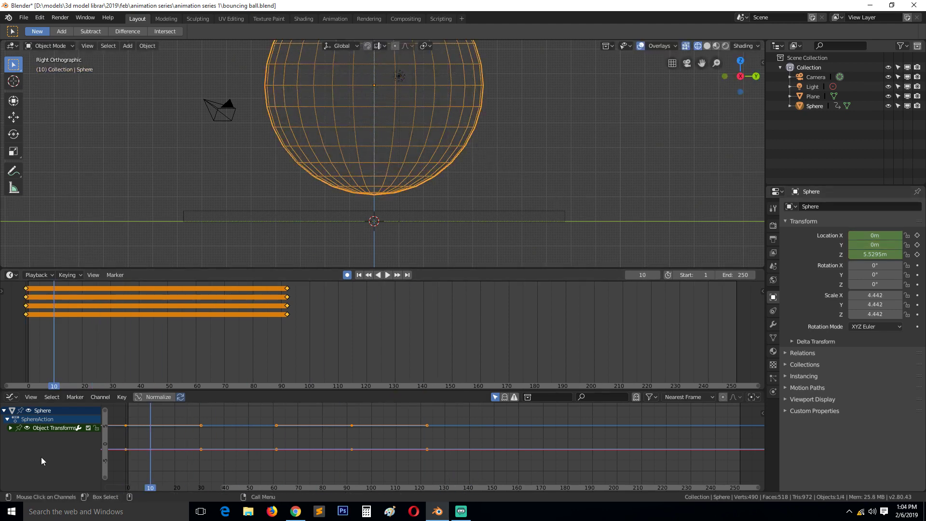
pyautogui.click(11, 428)
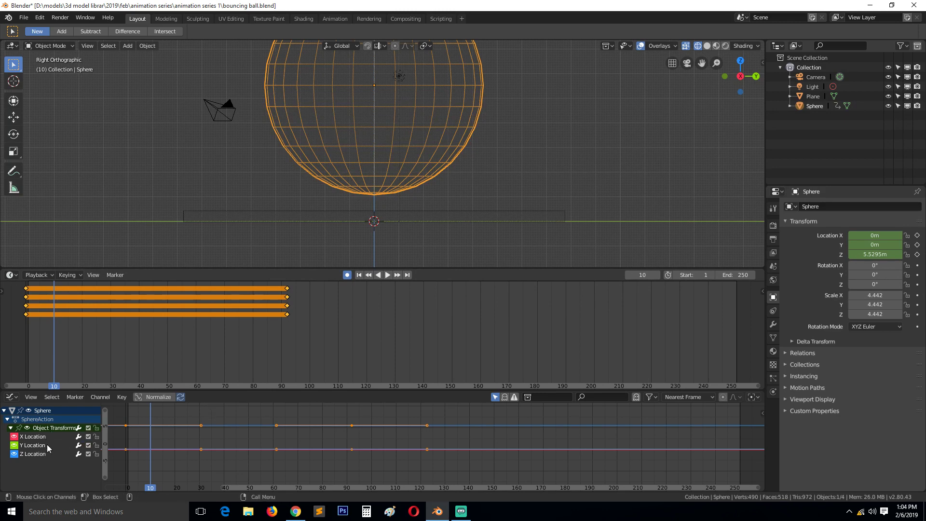
pyautogui.click(70, 274)
pyautogui.press('x')
pyautogui.click(302, 433)
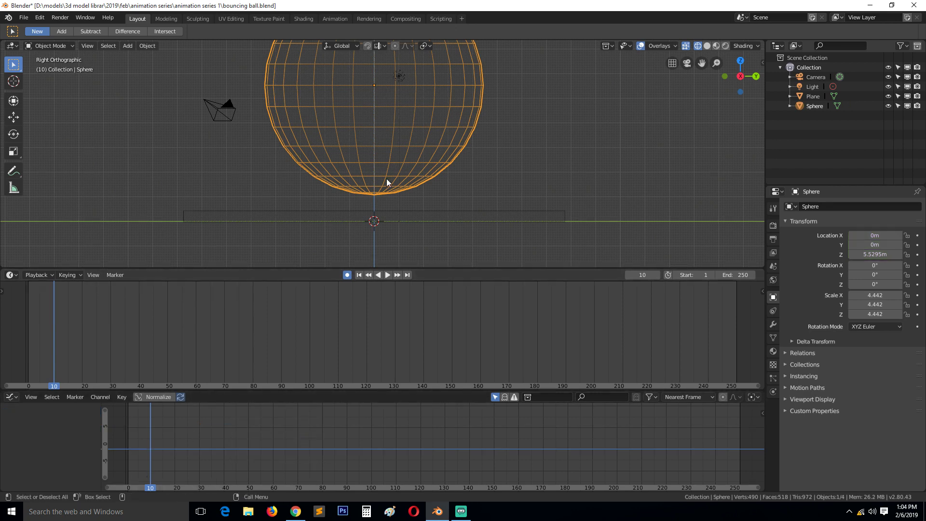
# Scale the sphere to 0.450, insert a Location keyframe, and switch to Solid shading.
pyautogui.press('s')
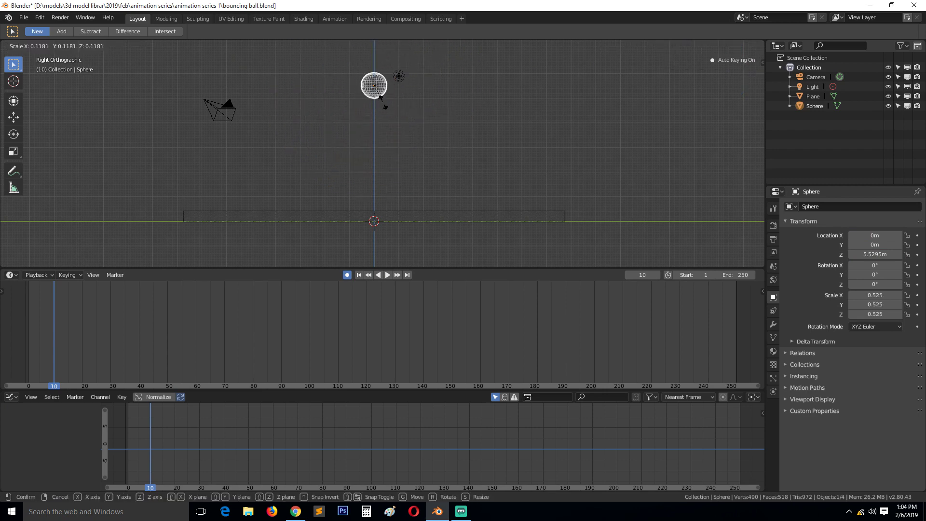
pyautogui.click(383, 99)
pyautogui.press('i')
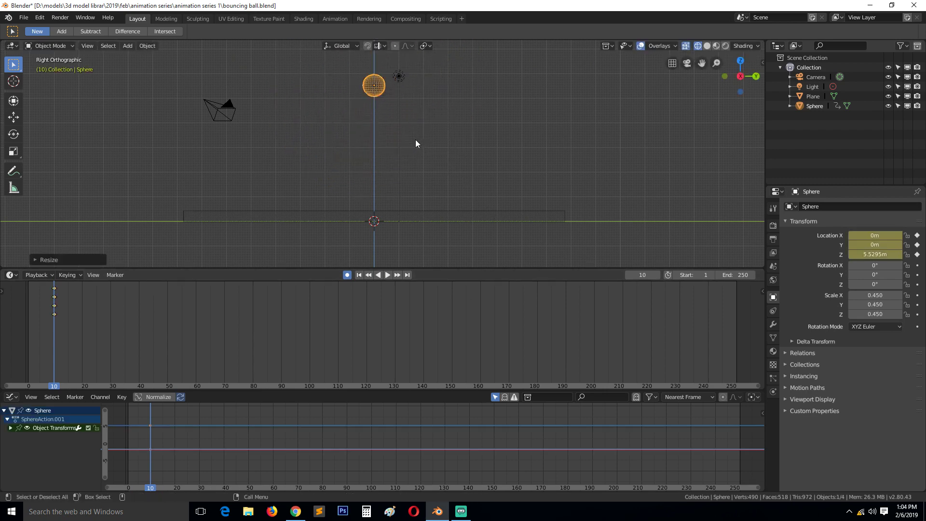
pyautogui.press('z')
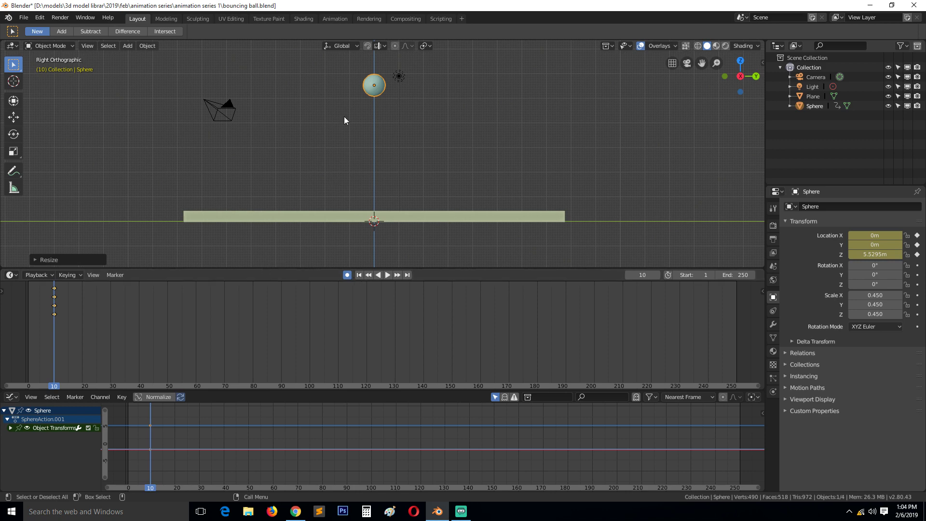
# Shift the sphere's keyframes back to the start of the timeline.
pyautogui.press('g')
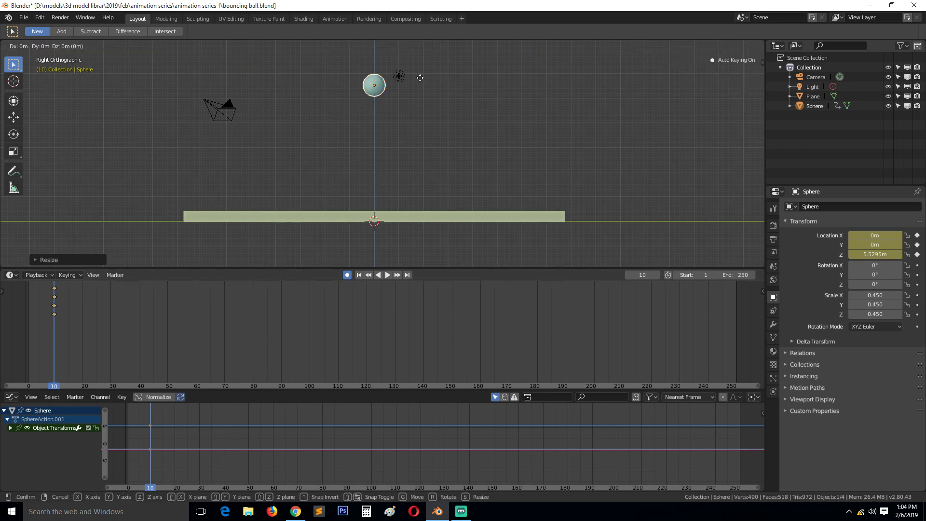
pyautogui.click(421, 82)
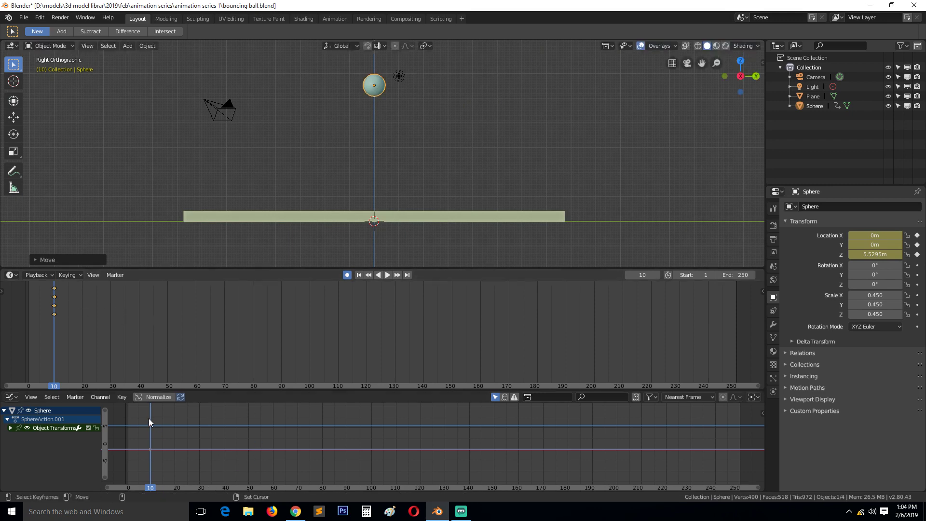
pyautogui.press('space')
pyautogui.moveTo(56, 334)
pyautogui.mouseDown()
pyautogui.moveTo(93, 334)
pyautogui.moveTo(56, 324)
pyautogui.mouseUp()
pyautogui.press('space')
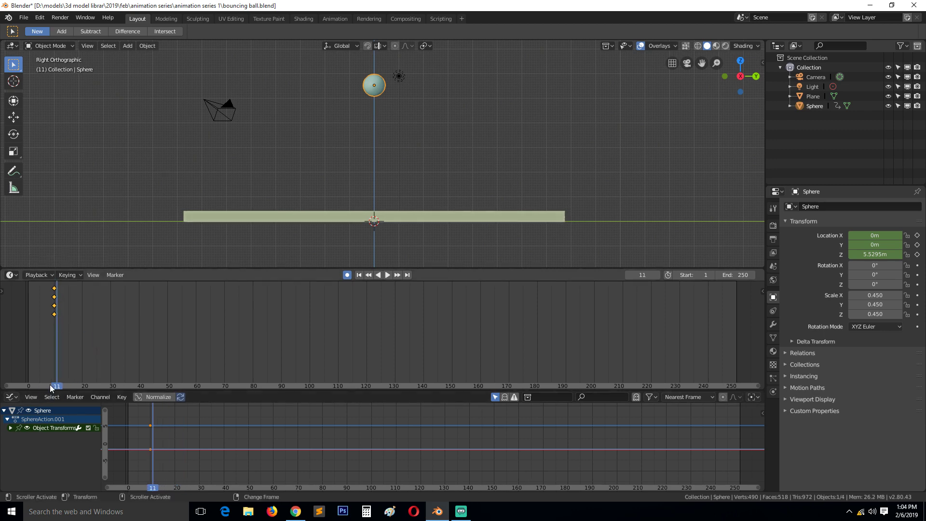
pyautogui.click(56, 288)
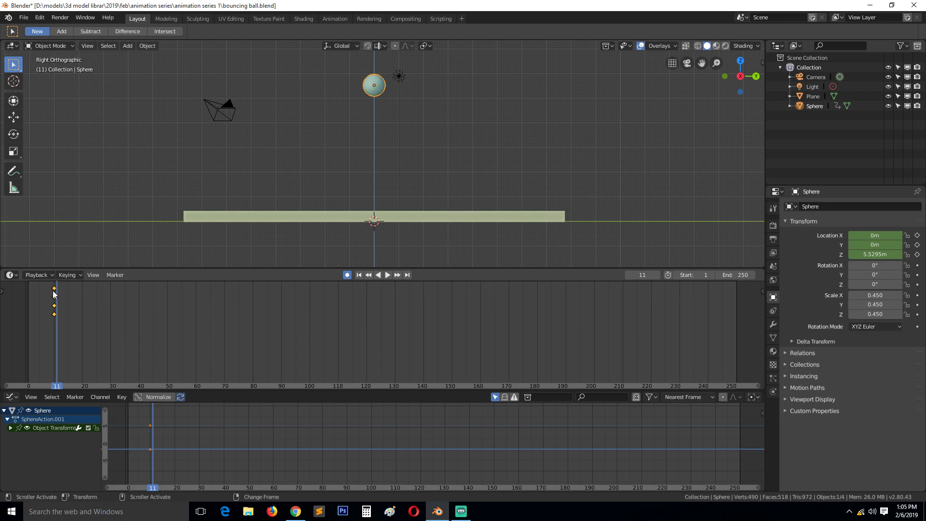
pyautogui.press('g')
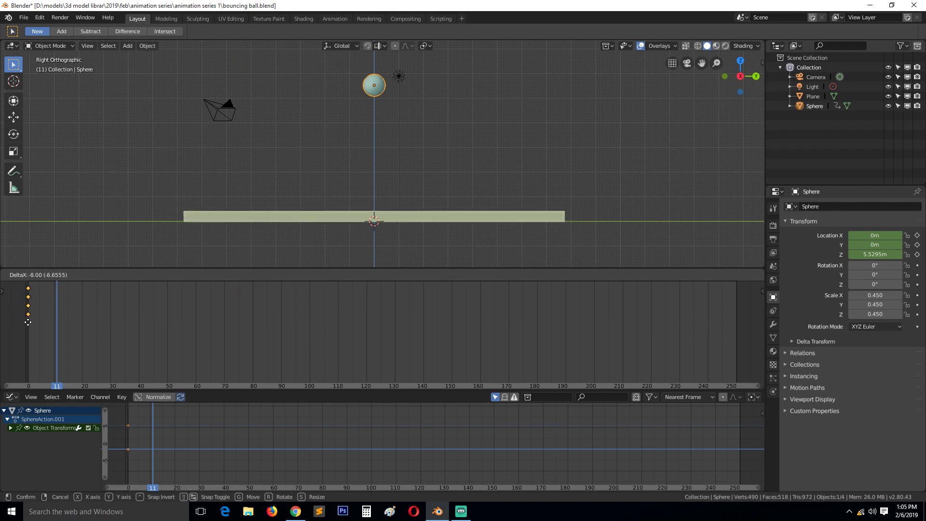
pyautogui.click(28, 322)
# Play from the start, stop at frame 20, and begin lowering the sphere along Z.
pyautogui.hotkey('shift', 'Left')
pyautogui.press('space')
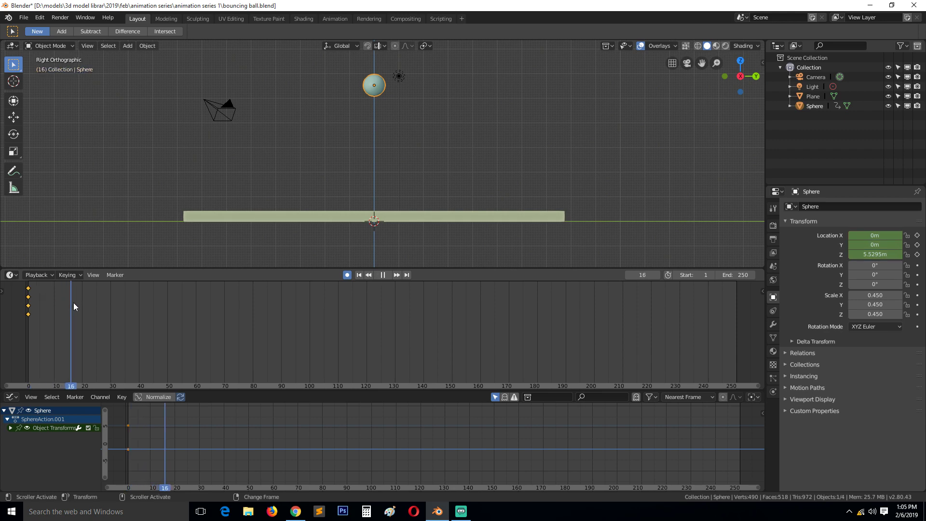
pyautogui.press('space')
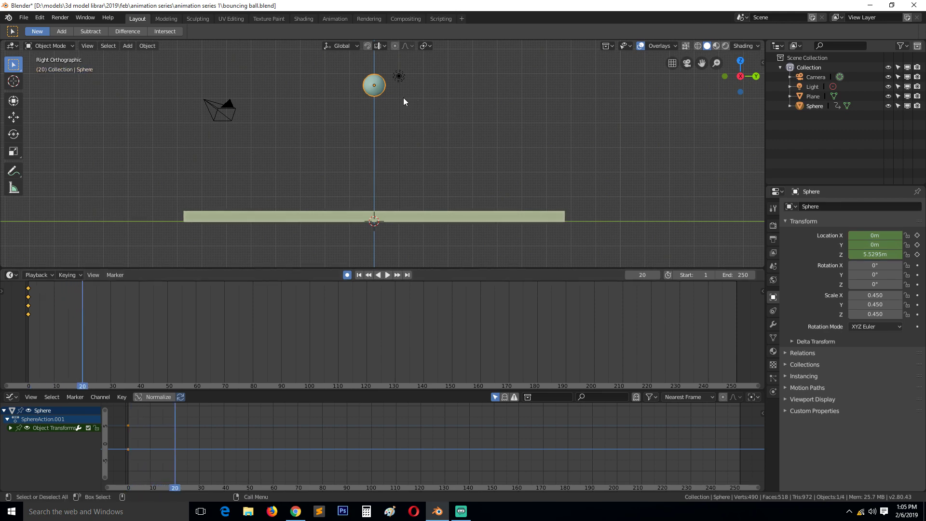
pyautogui.press('g')
pyautogui.press('z')
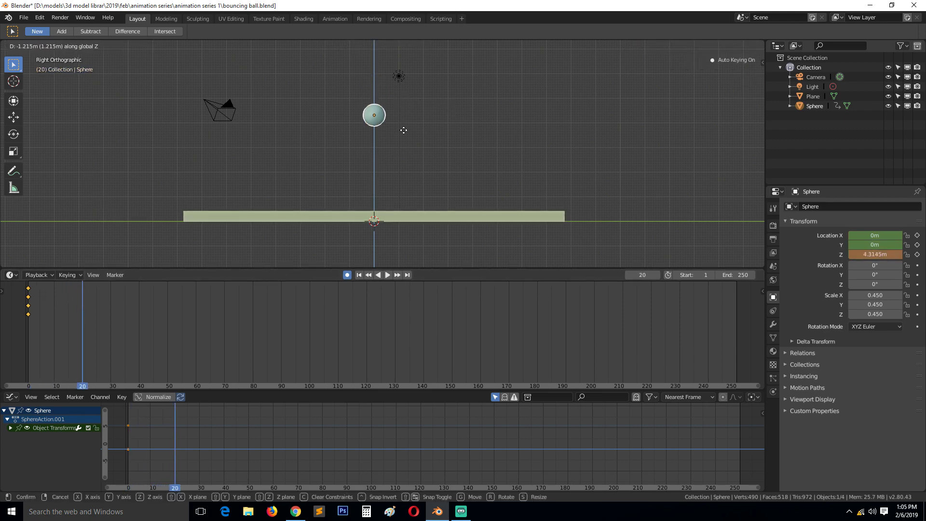
# Confirm the sphere at Z 0.92424 m, set the end frame to 30, and frame the timeline.
pyautogui.click(411, 215)
pyautogui.click(733, 273)
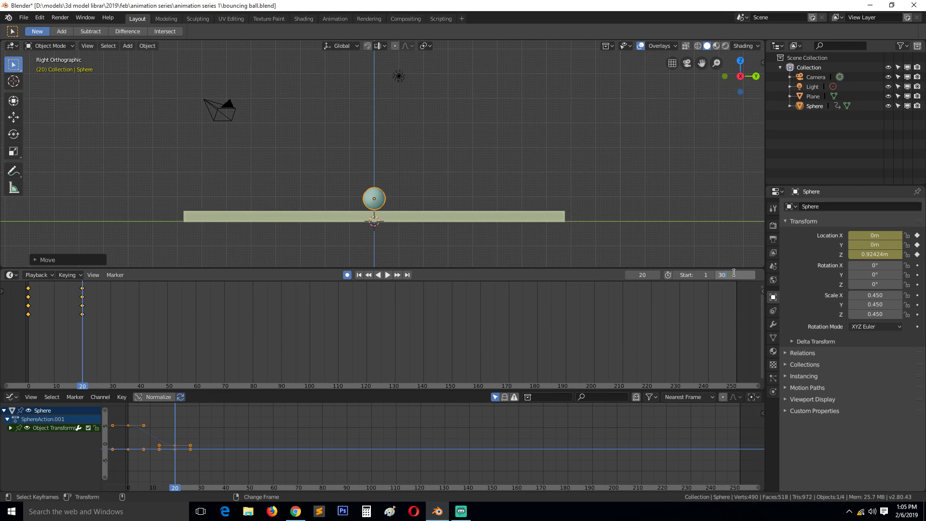
pyautogui.press('Return')
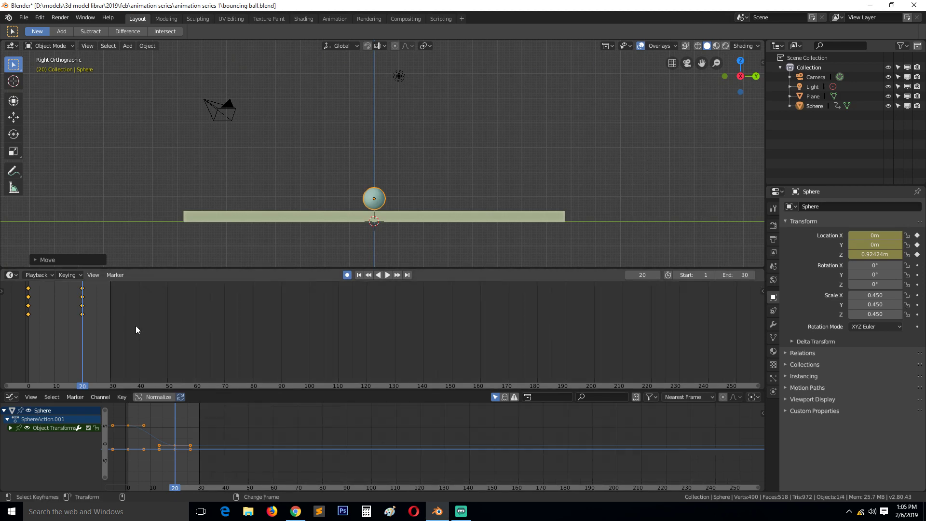
pyautogui.scroll(2, 134, 325)
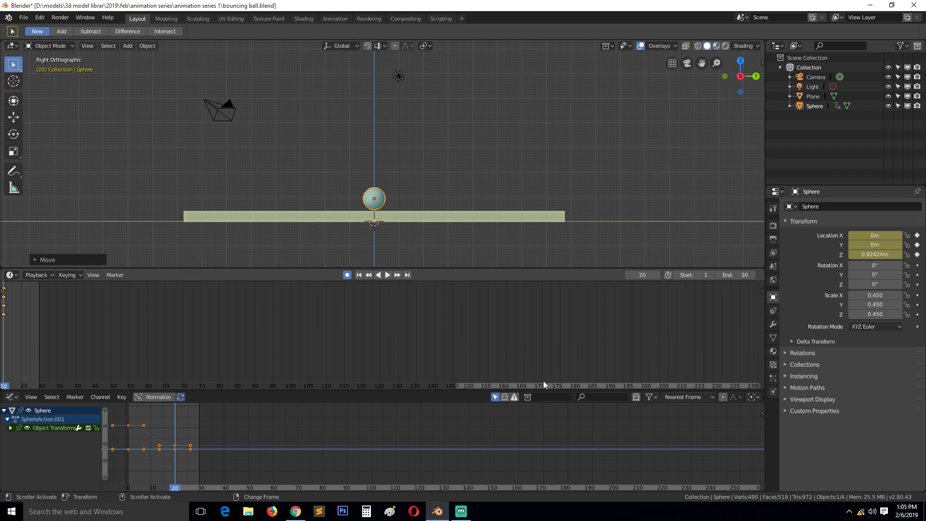
pyautogui.moveTo(543, 381); pyautogui.dragTo(276, 364)
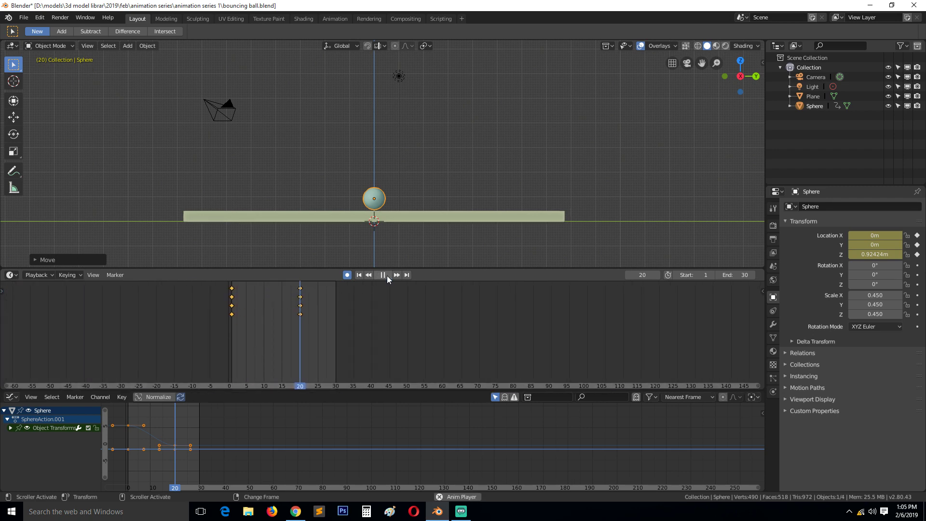
# Play the 30-frame drop while zooming and panning the 3D view and Graph Editor, then stop.
pyautogui.click(387, 275)
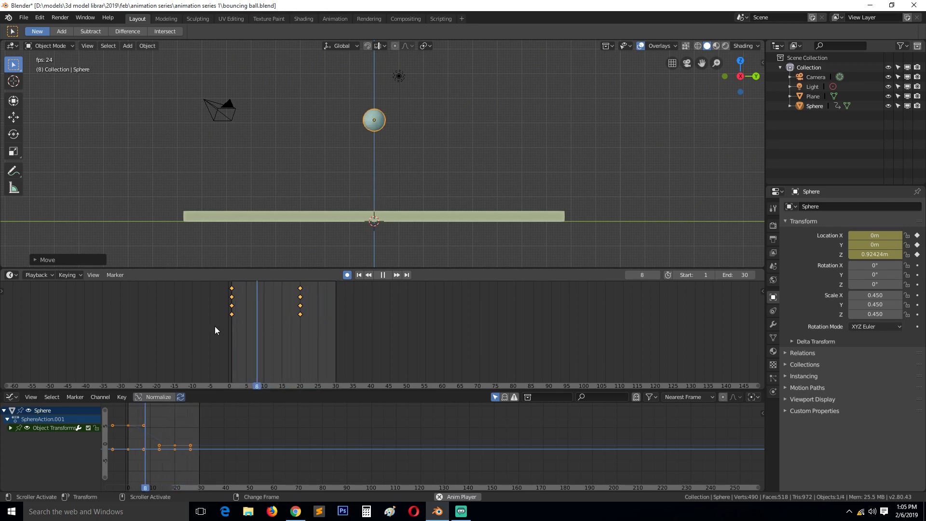
pyautogui.scroll(3, 302, 323)
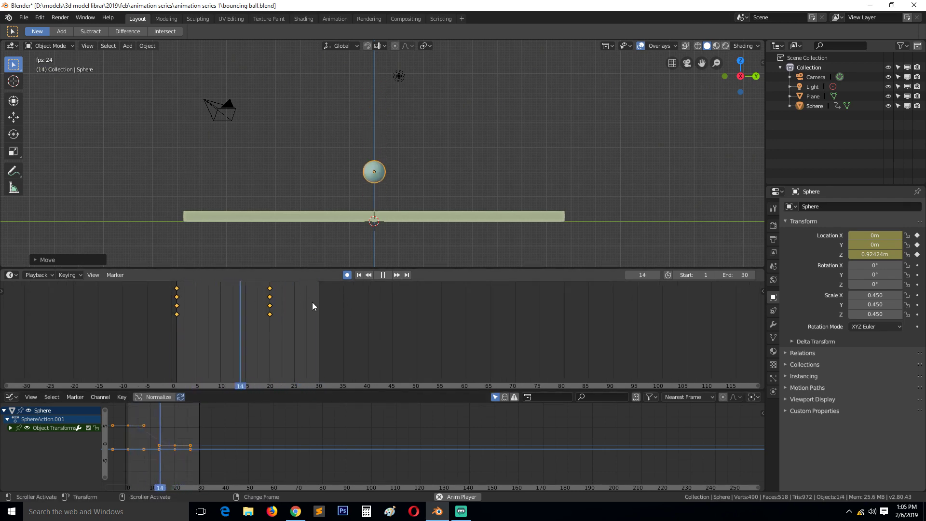
pyautogui.scroll(4, 411, 149)
pyautogui.scroll(-5, 427, 99)
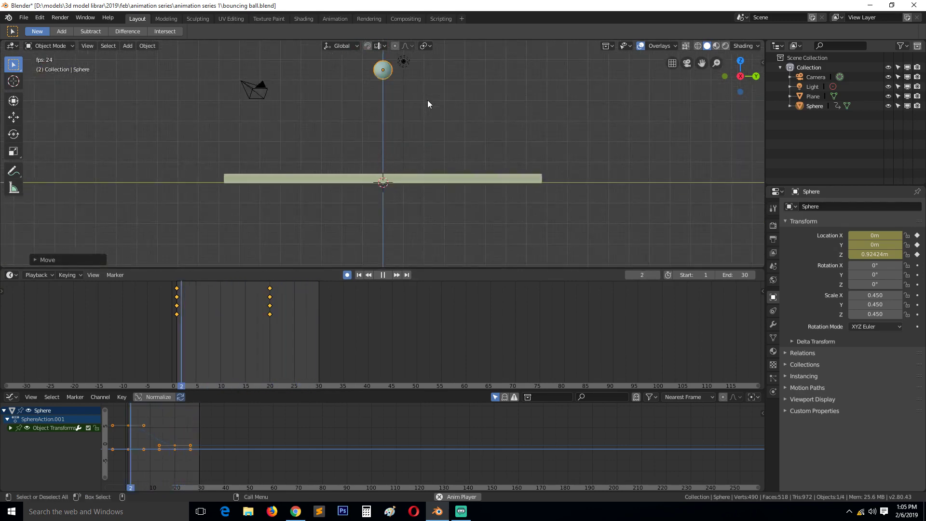
pyautogui.keyDown('shift'); pyautogui.moveTo(427, 100); pyautogui.dragTo(407, 152, button='middle'); pyautogui.keyUp('shift')
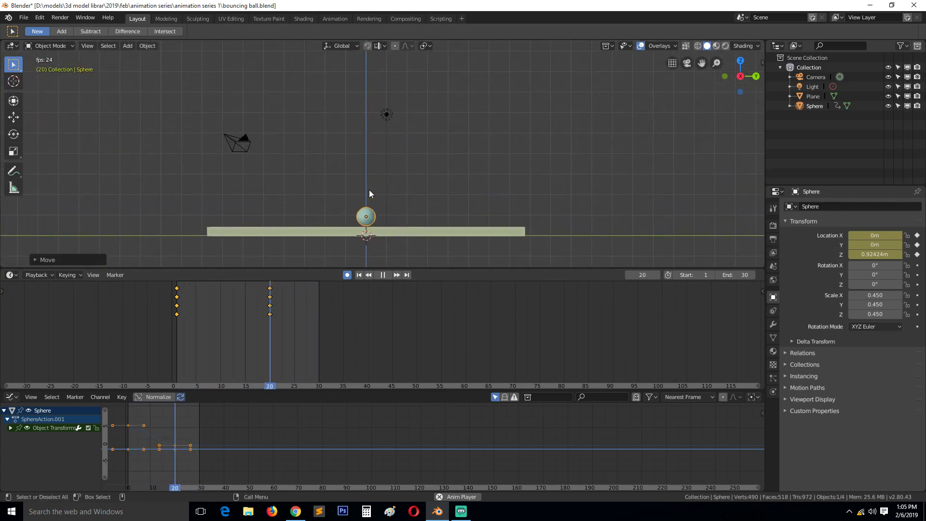
pyautogui.scroll(2, 369, 189)
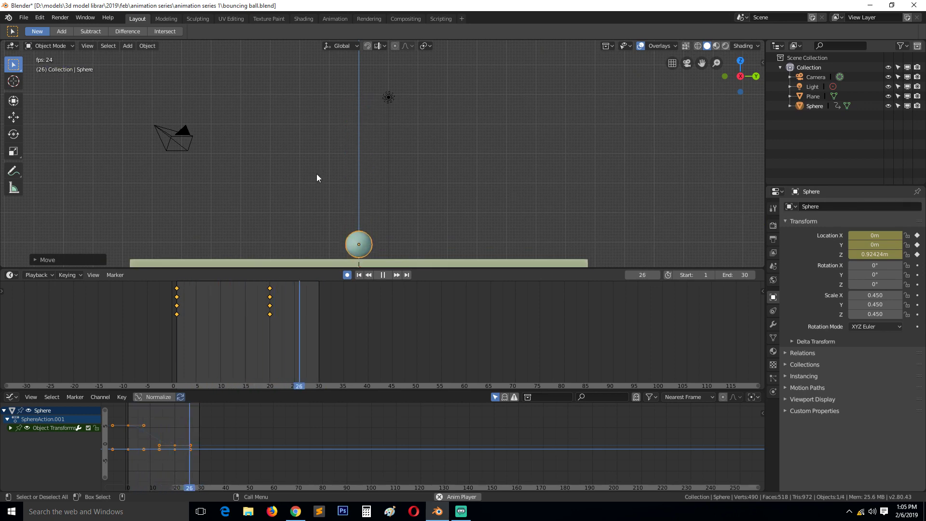
pyautogui.scroll(1, 149, 479)
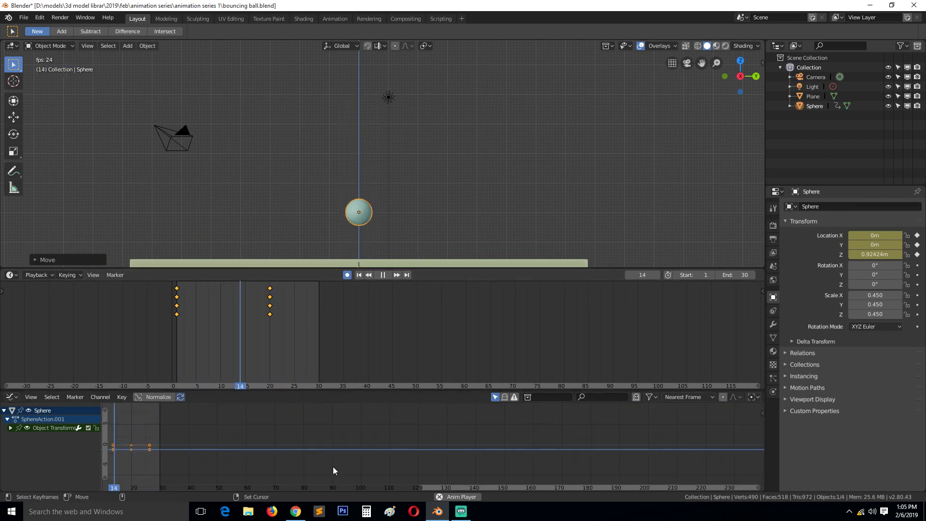
pyautogui.moveTo(166, 459); pyautogui.dragTo(291, 456, button='middle')
pyautogui.scroll(1, 252, 450)
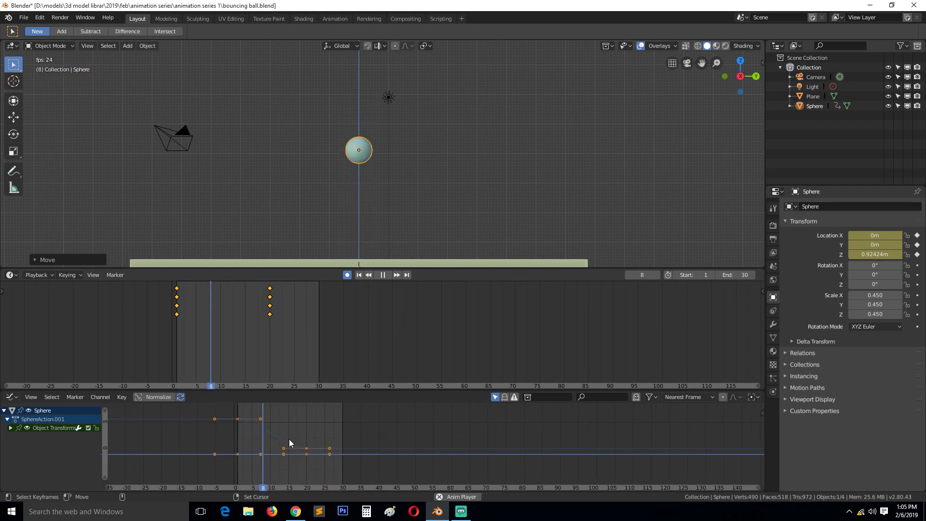
pyautogui.press('space')
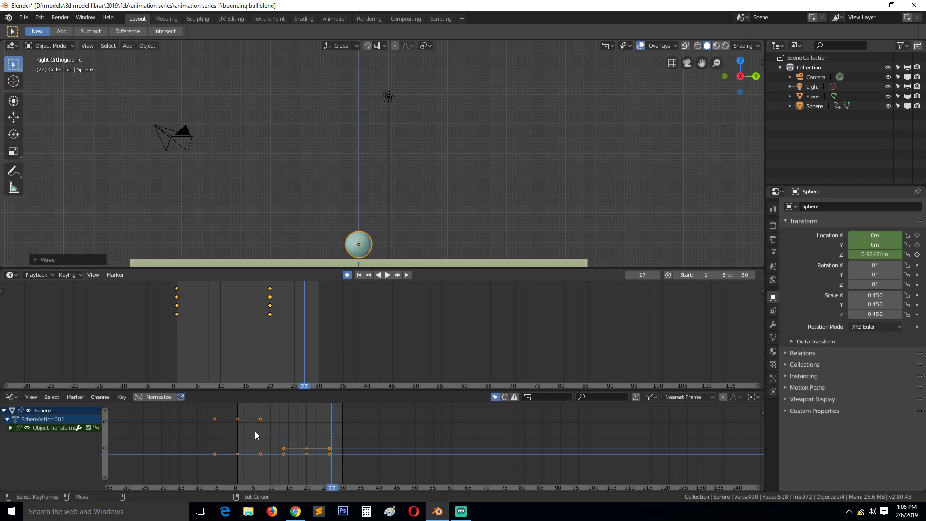
# Set the sphere's keyframes to Linear interpolation, then select the Annotate tool.
pyautogui.click(121, 397)
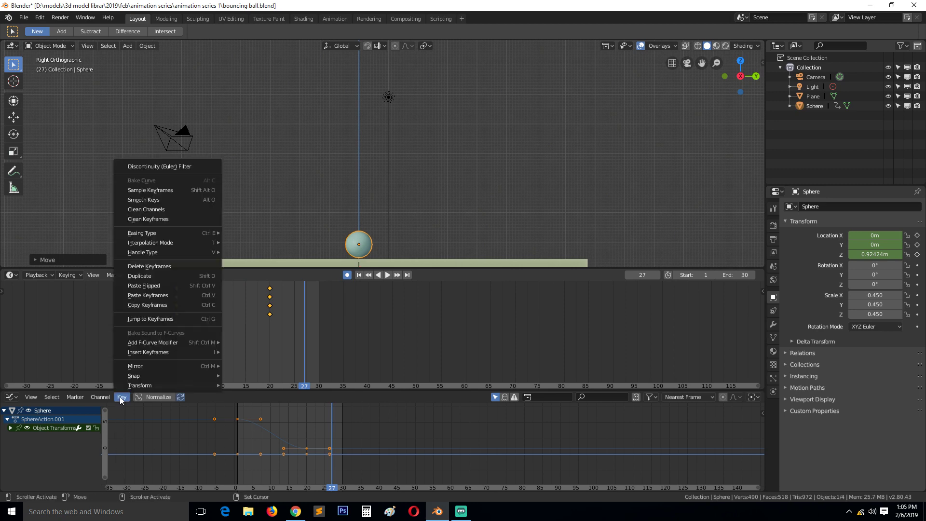
pyautogui.moveTo(171, 232)
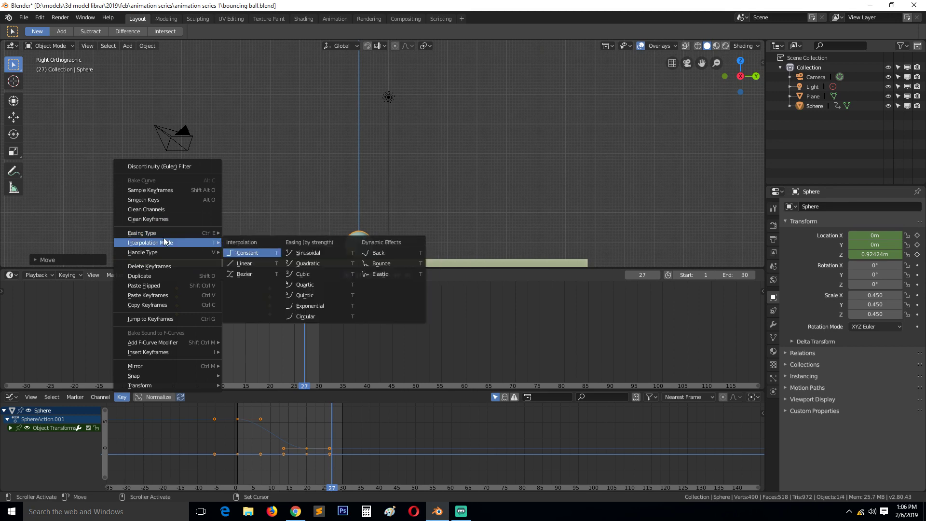
pyautogui.click(250, 268)
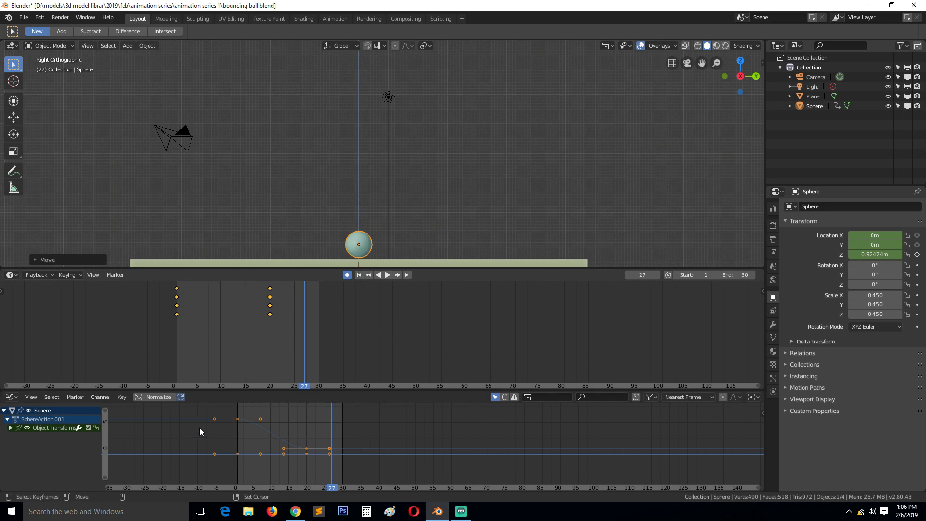
pyautogui.scroll(2, 252, 431)
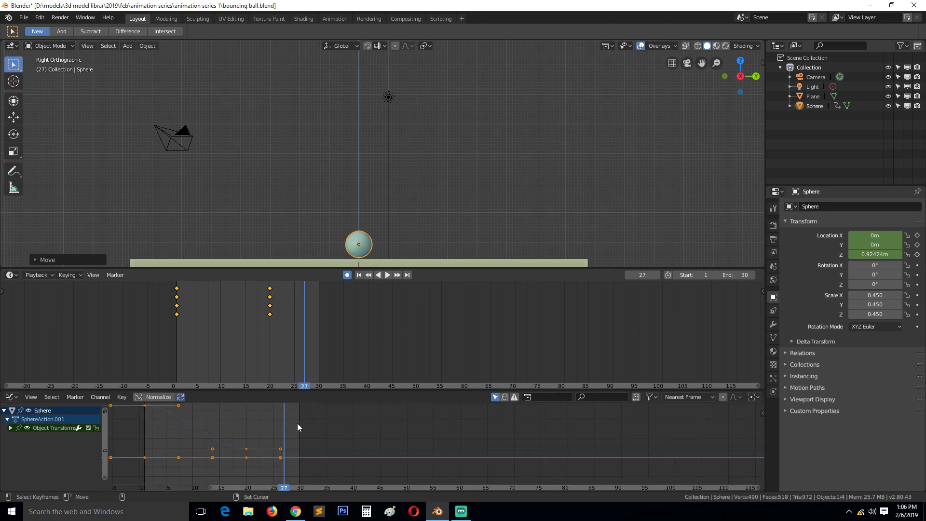
pyautogui.moveTo(195, 424); pyautogui.dragTo(286, 430, button='middle')
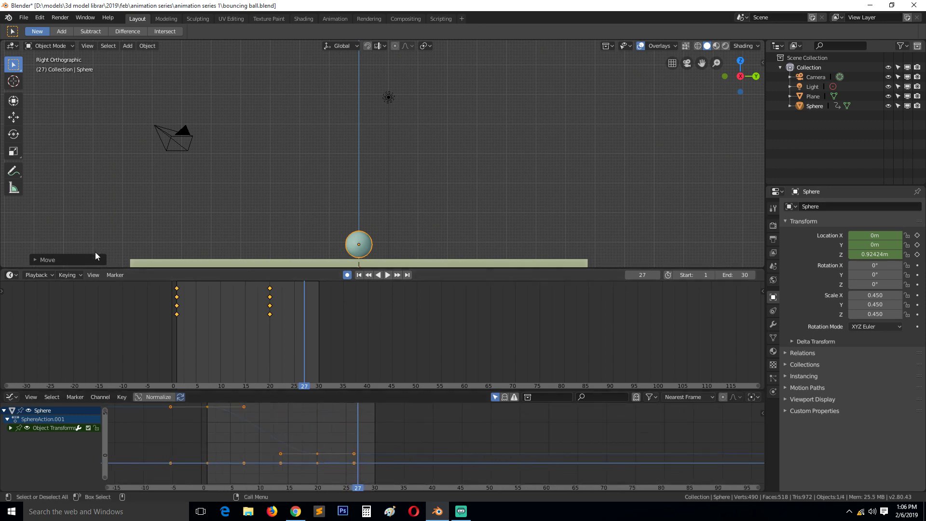
pyautogui.click(13, 170)
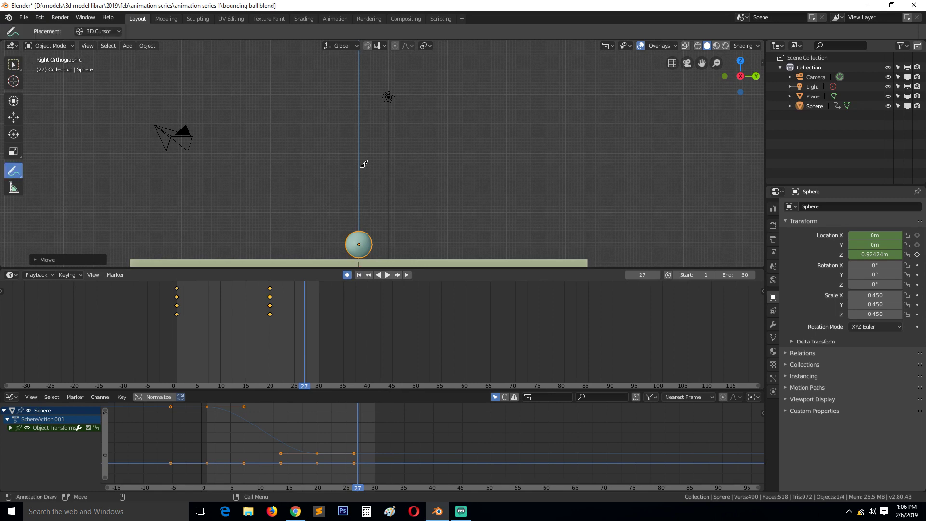
# At frame 1, draw arcs from the sphere toward the slab, with an arrowhead and bounce squiggle.
pyautogui.rightClick(177, 310)
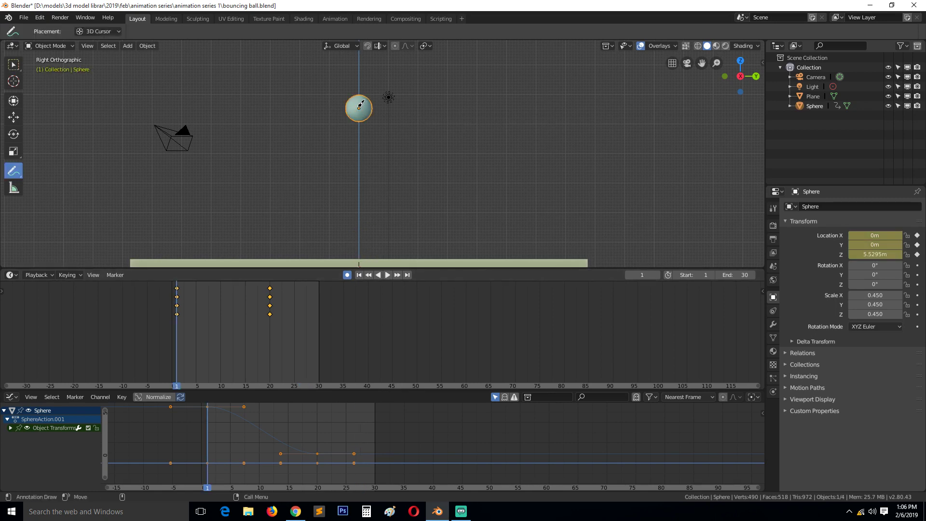
pyautogui.moveTo(359, 107)
pyautogui.mouseDown()
pyautogui.moveTo(404, 109)
pyautogui.moveTo(444, 144)
pyautogui.moveTo(494, 220)
pyautogui.moveTo(547, 228)
pyautogui.mouseUp()
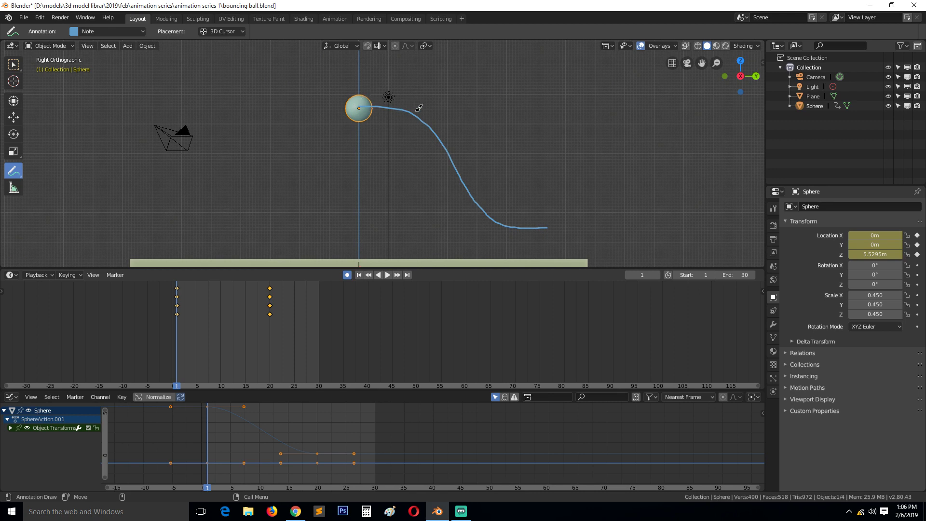
pyautogui.moveTo(363, 97)
pyautogui.mouseDown()
pyautogui.moveTo(426, 106)
pyautogui.moveTo(502, 210)
pyautogui.moveTo(539, 224)
pyautogui.mouseUp()
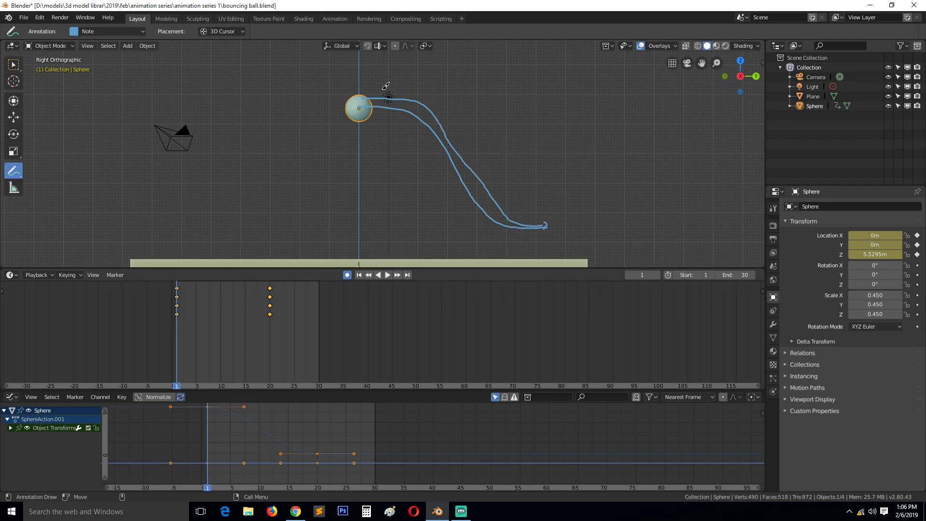
pyautogui.moveTo(382, 89); pyautogui.dragTo(360, 108)
pyautogui.moveTo(360, 107); pyautogui.dragTo(379, 113)
pyautogui.moveTo(355, 102); pyautogui.dragTo(519, 240)
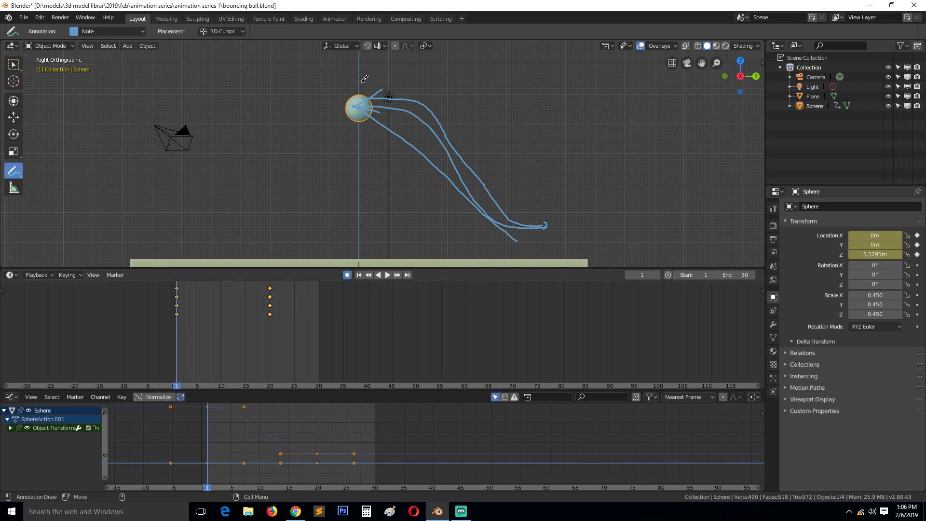
pyautogui.moveTo(525, 236)
pyautogui.mouseDown()
pyautogui.moveTo(506, 247)
pyautogui.moveTo(528, 235)
pyautogui.moveTo(518, 237)
pyautogui.mouseUp()
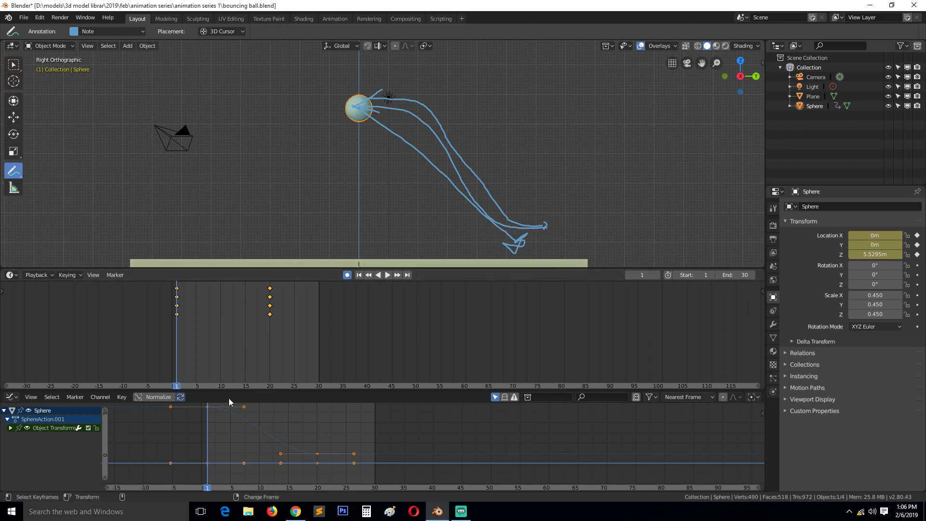
# Switch the keyframes to Linear interpolation and play back the drop.
pyautogui.click(120, 397)
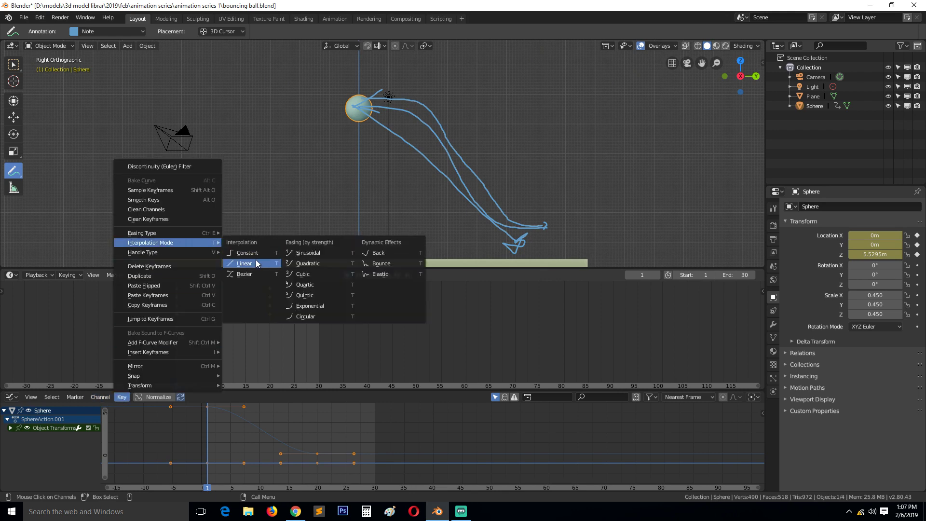
pyautogui.click(254, 262)
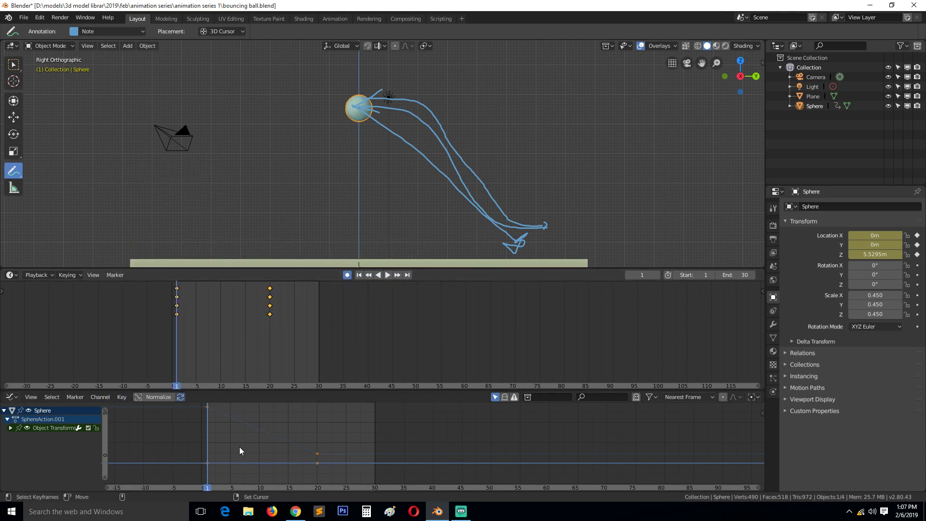
pyautogui.press('space')
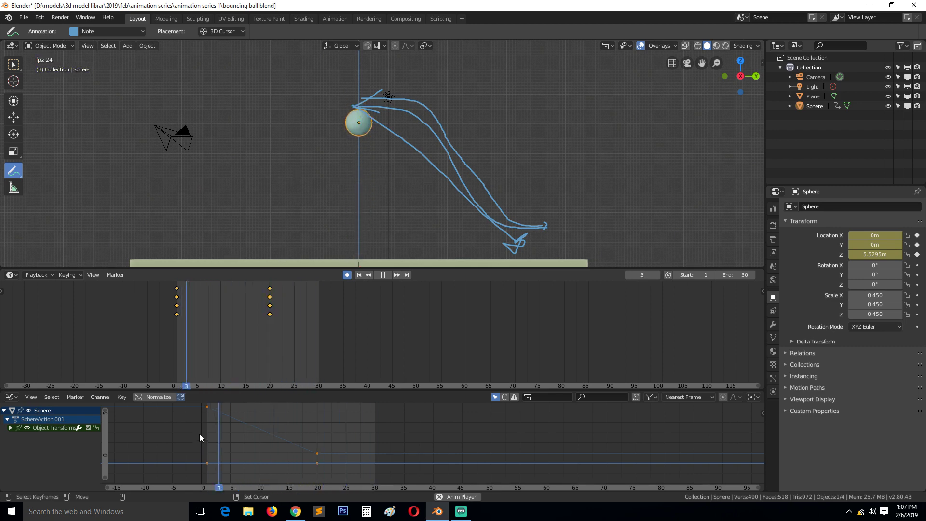
pyautogui.scroll(-1, 287, 216)
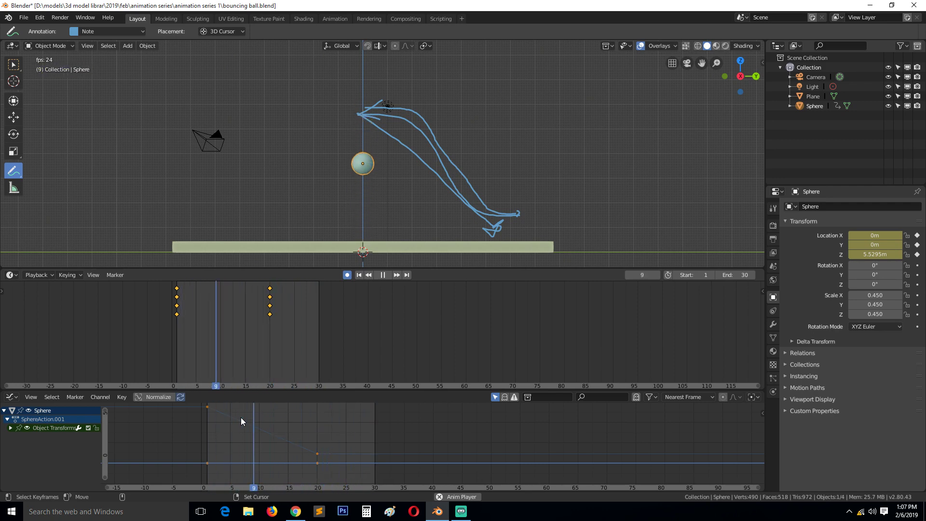
pyautogui.press('space')
# Scrub the timeline from frame 3 to watch the ball fall, then resume playback.
pyautogui.rightClick(220, 410)
pyautogui.moveTo(220, 409); pyautogui.dragTo(244, 424, button='right')
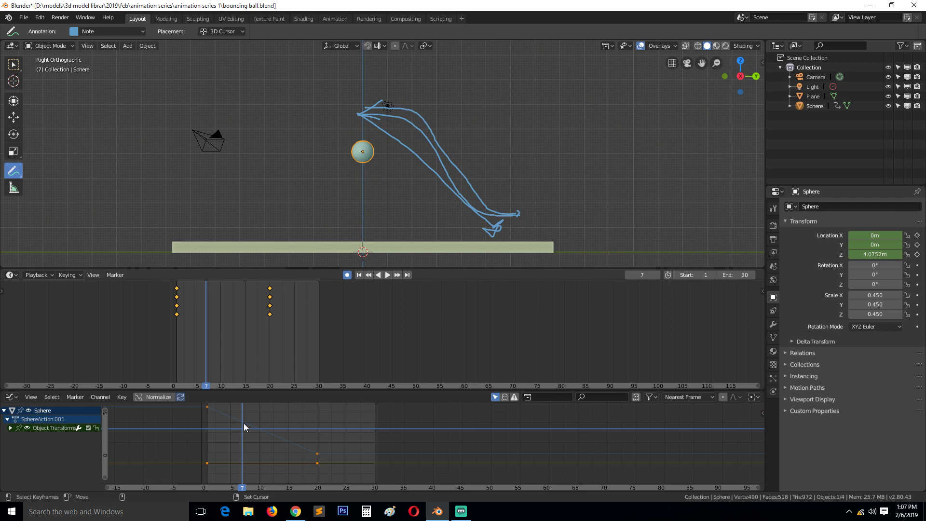
pyautogui.moveTo(244, 424); pyautogui.dragTo(306, 440, button='right')
pyautogui.press('space')
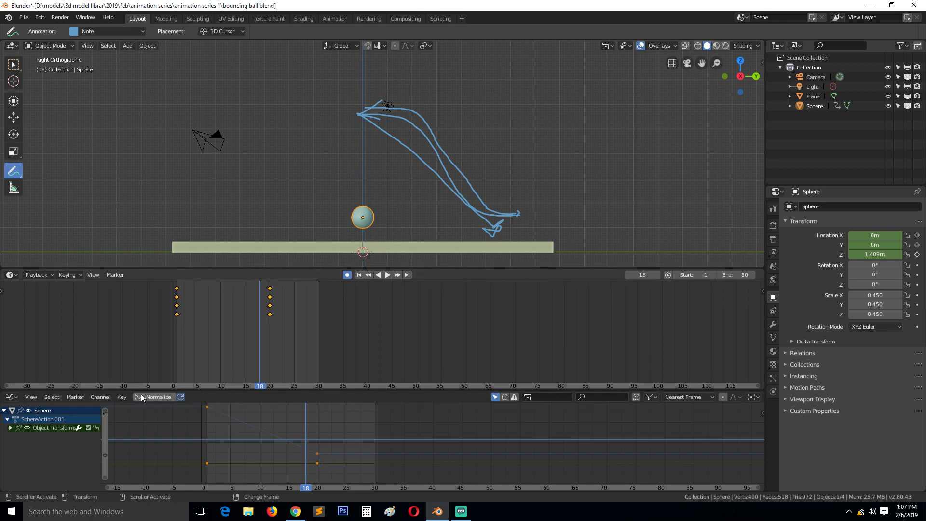
# Set the sphere's keyframes to Constant interpolation and play it back.
pyautogui.click(122, 397)
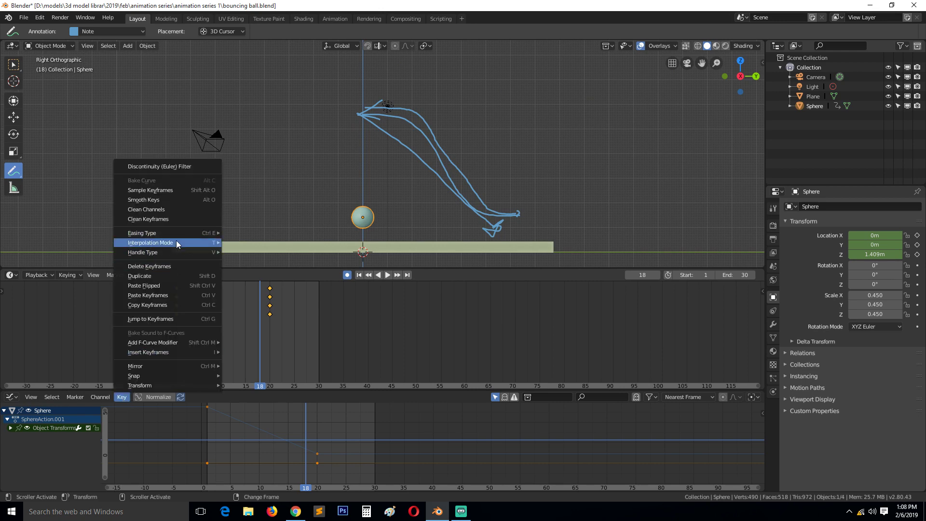
pyautogui.moveTo(176, 241)
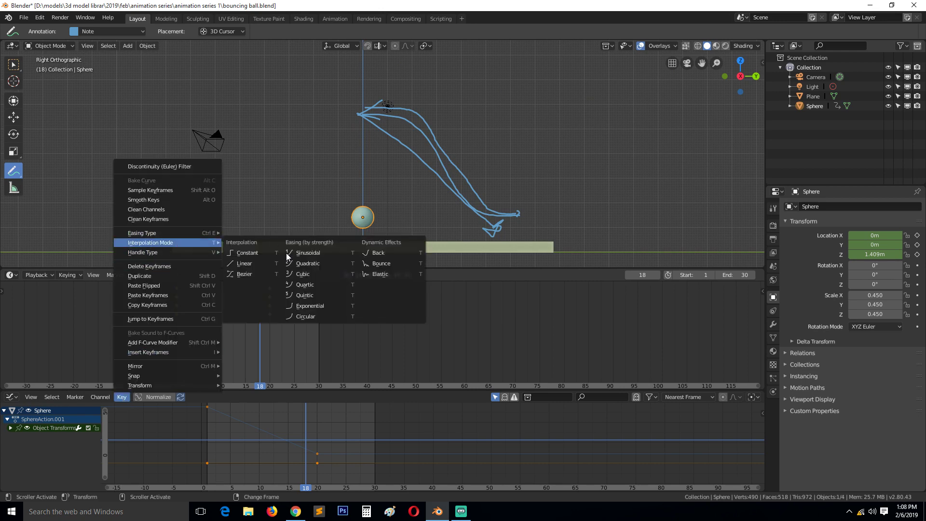
pyautogui.click(248, 255)
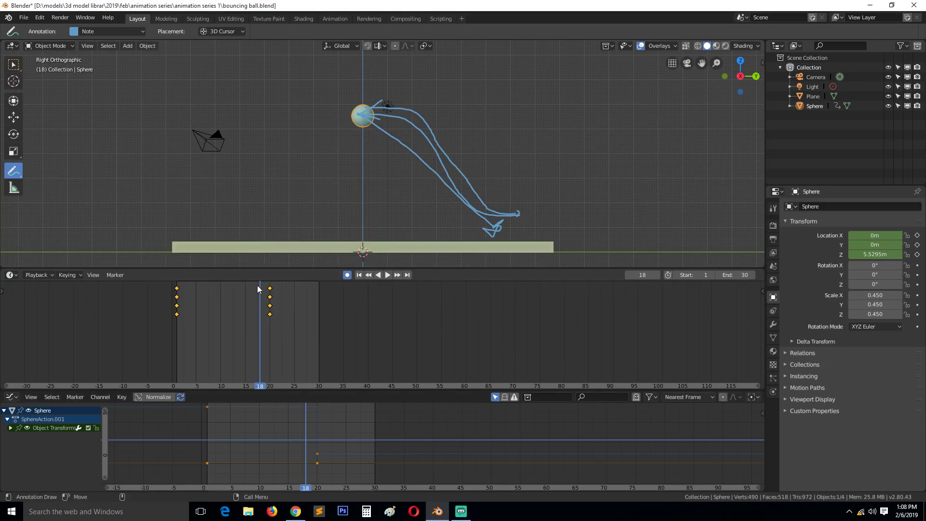
pyautogui.rightClick(202, 414)
pyautogui.press('space')
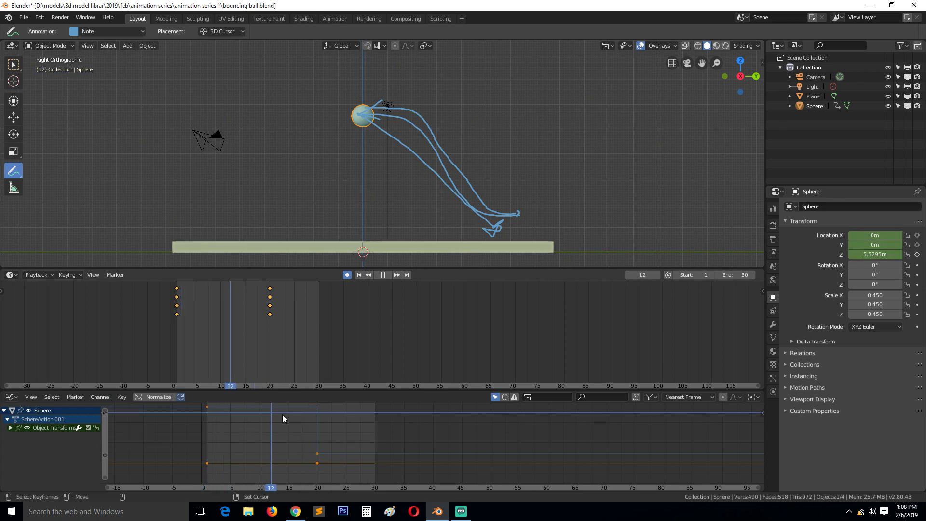
pyautogui.rightClick(199, 424)
pyautogui.press('space')
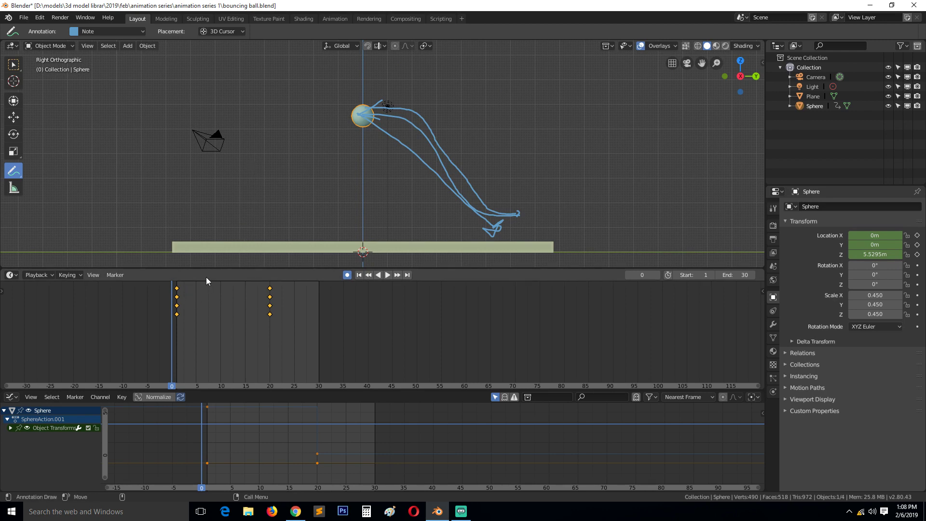
# Replay the drop, then stop at frame 18 where the ball still hangs at Z 5.5295 m.
pyautogui.press('space')
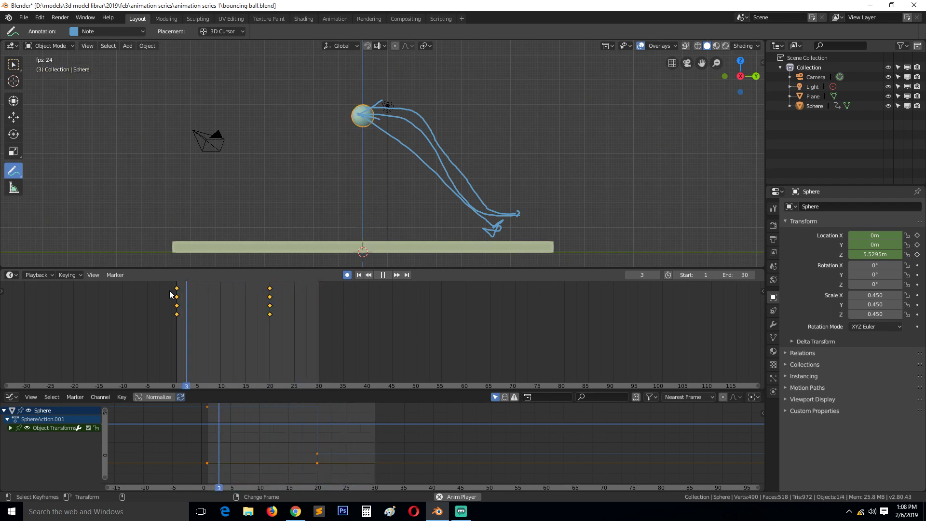
pyautogui.press('space')
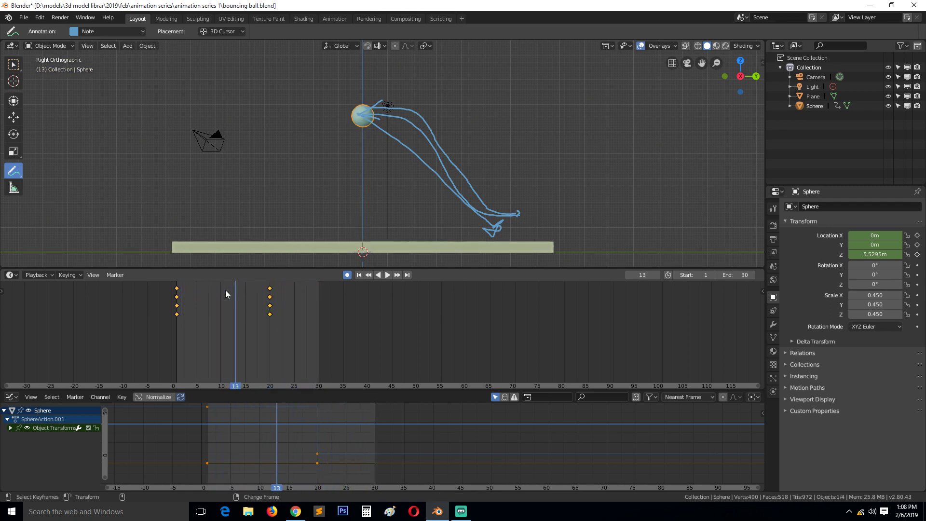
pyautogui.moveTo(221, 292); pyautogui.dragTo(177, 295)
pyautogui.press('space')
pyautogui.press('Escape')
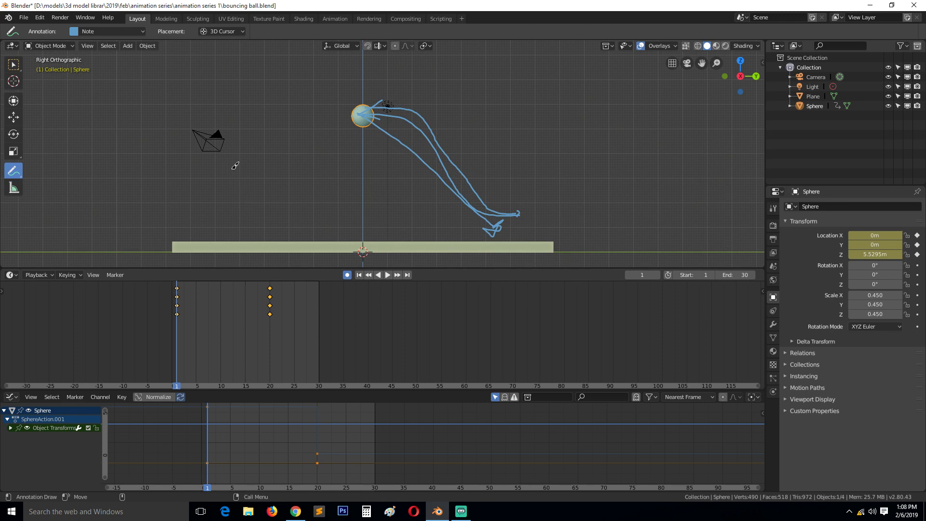
pyautogui.click(259, 283)
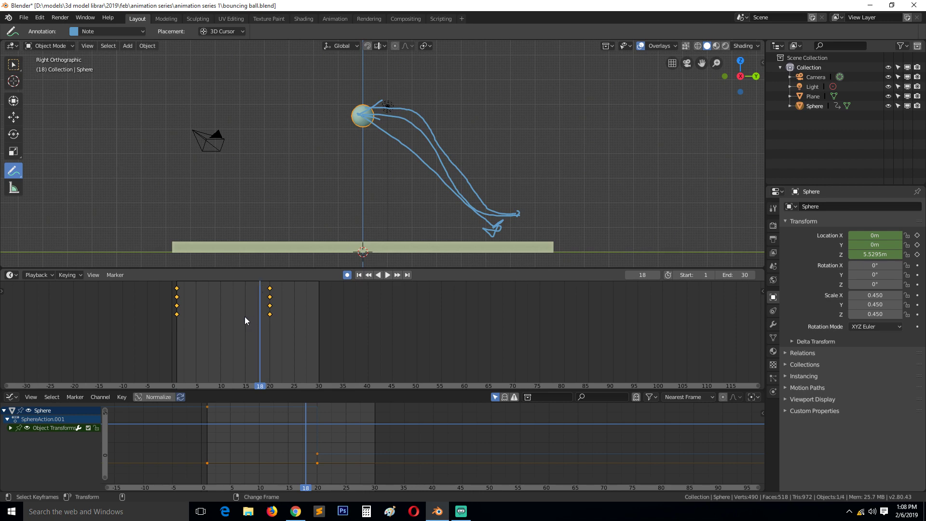
# Scrub back to frame 1 and replay the animation.
pyautogui.moveTo(244, 316); pyautogui.dragTo(177, 316)
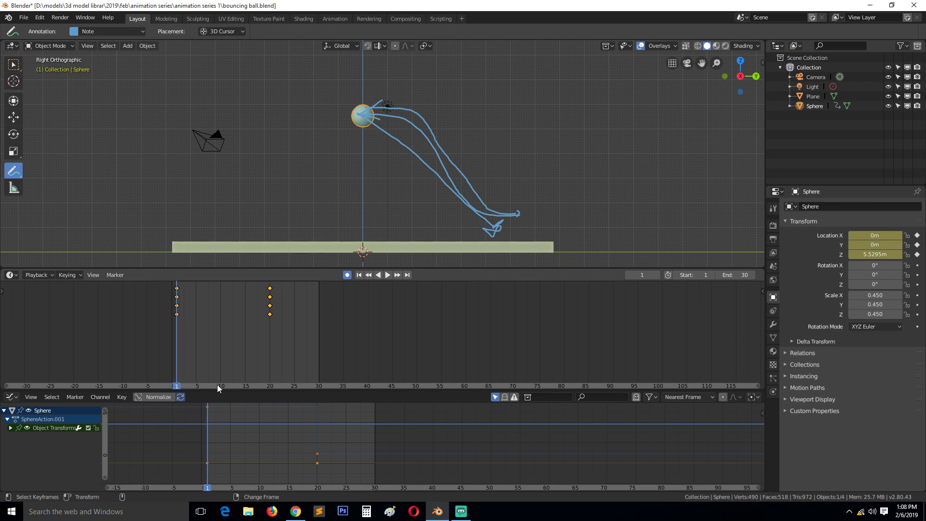
pyautogui.click(117, 397)
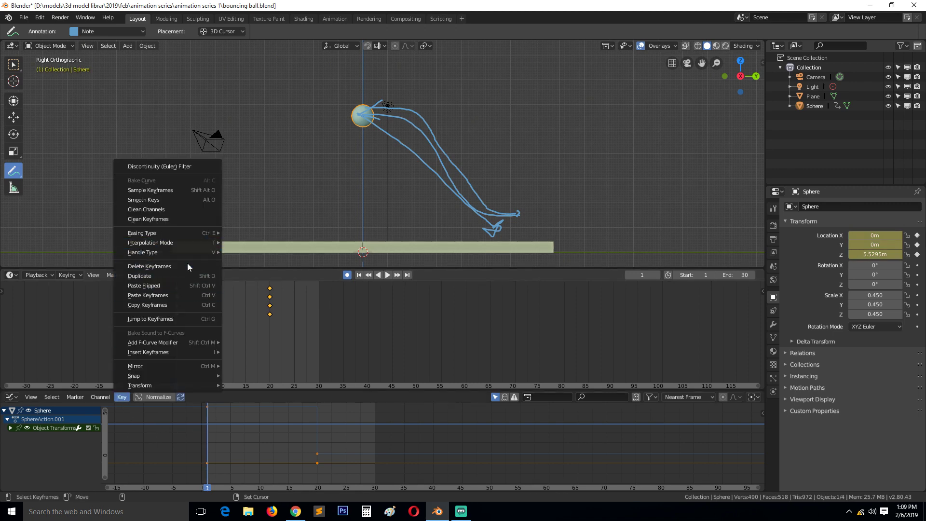
pyautogui.press('Escape')
pyautogui.press('space')
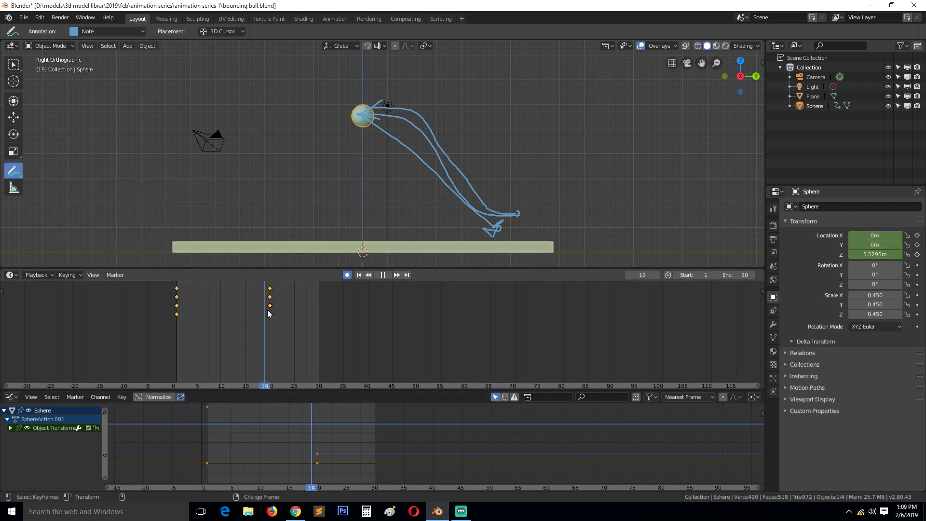
pyautogui.moveTo(268, 313)
pyautogui.mouseDown()
pyautogui.moveTo(178, 314)
pyautogui.moveTo(271, 307)
pyautogui.mouseUp()
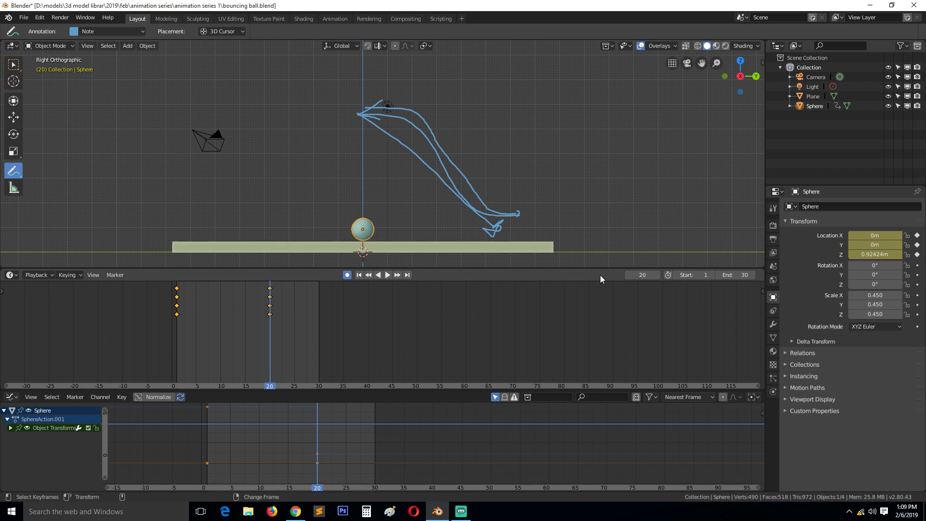
# Set the end frame to 100 and move the playhead to frame 20.
pyautogui.click(737, 275)
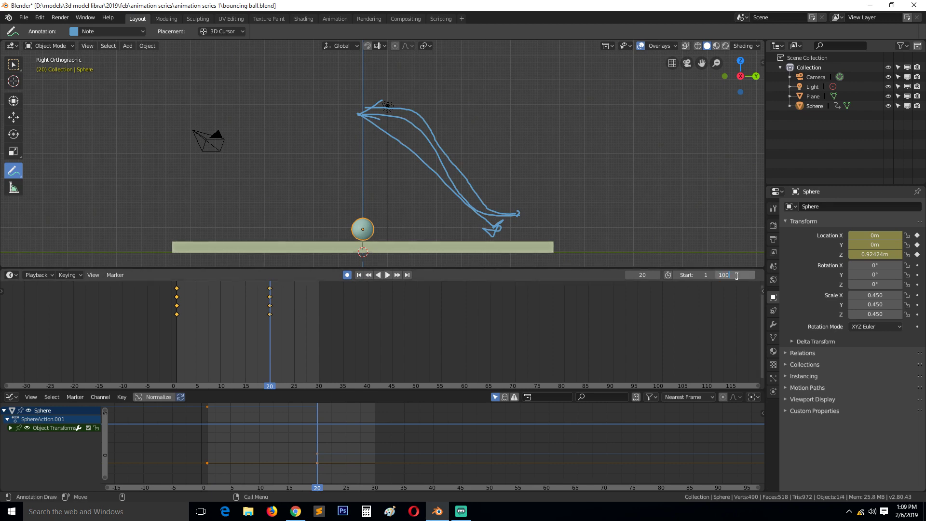
pyautogui.press('Return')
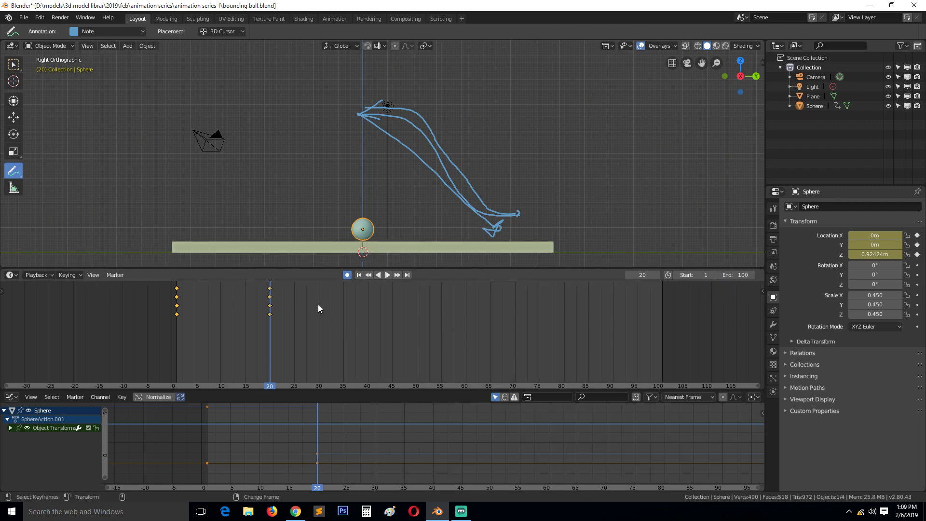
pyautogui.moveTo(185, 308); pyautogui.dragTo(268, 311)
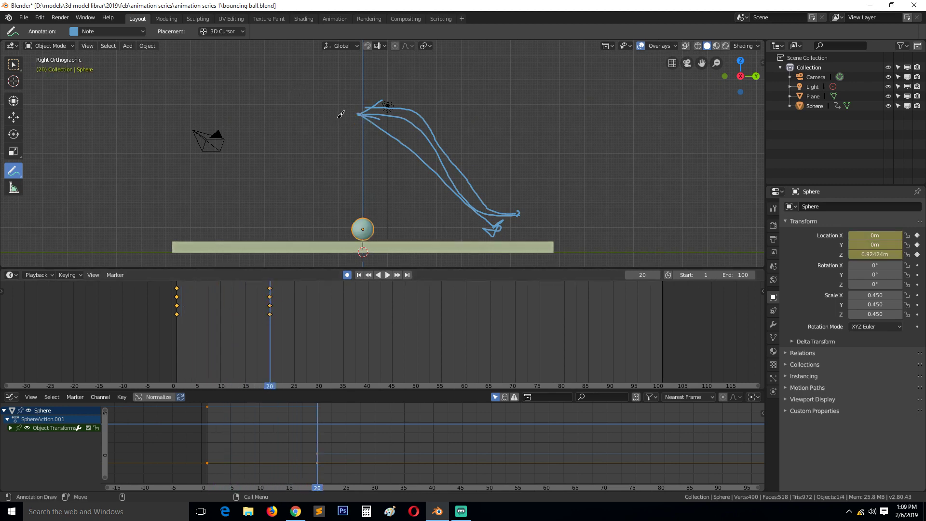
# Draw the drop line and bounce path, circling its top and first ground contact.
pyautogui.moveTo(357, 105); pyautogui.dragTo(370, 188)
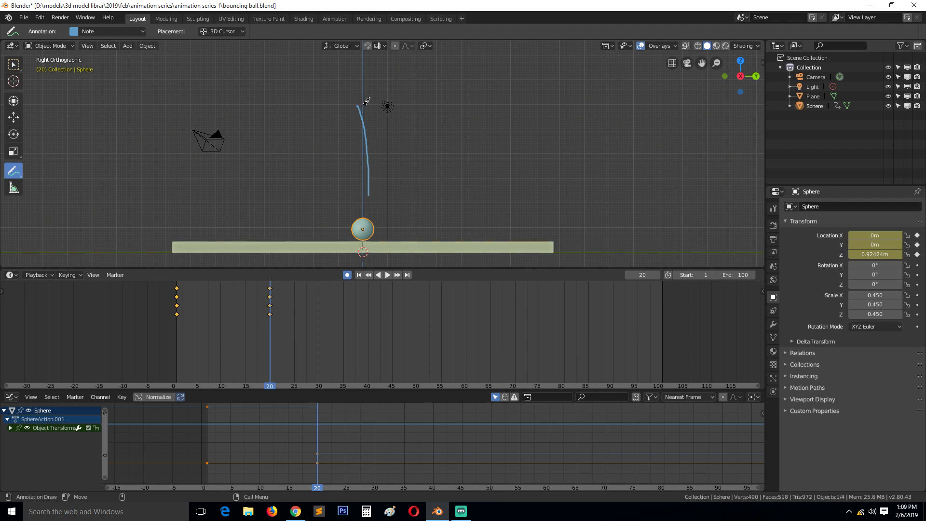
pyautogui.moveTo(364, 103)
pyautogui.mouseDown()
pyautogui.moveTo(370, 237)
pyautogui.moveTo(391, 188)
pyautogui.moveTo(405, 184)
pyautogui.moveTo(429, 240)
pyautogui.moveTo(457, 192)
pyautogui.moveTo(471, 187)
pyautogui.moveTo(500, 241)
pyautogui.moveTo(522, 199)
pyautogui.moveTo(546, 236)
pyautogui.moveTo(561, 215)
pyautogui.moveTo(579, 212)
pyautogui.moveTo(593, 233)
pyautogui.moveTo(603, 222)
pyautogui.moveTo(617, 232)
pyautogui.moveTo(639, 232)
pyautogui.mouseUp()
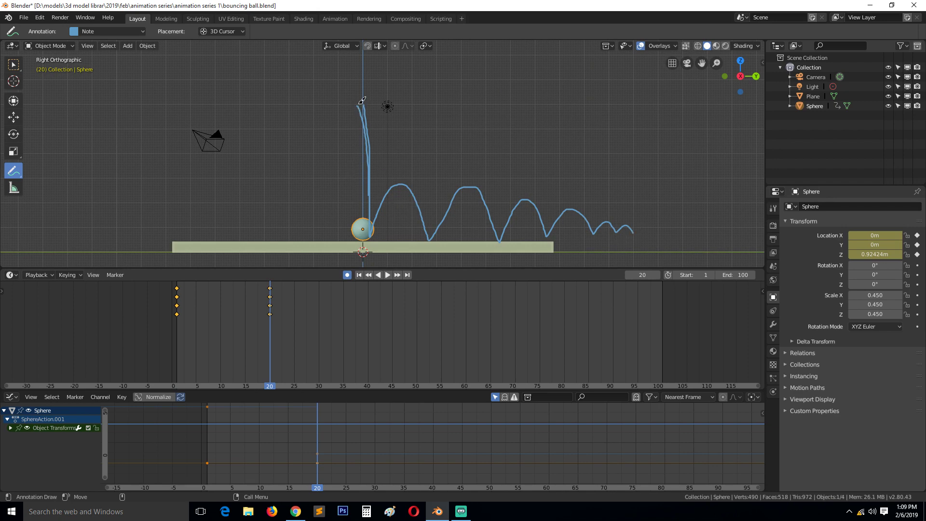
pyautogui.moveTo(343, 98)
pyautogui.mouseDown()
pyautogui.moveTo(376, 120)
pyautogui.moveTo(344, 98)
pyautogui.mouseUp()
pyautogui.moveTo(381, 227); pyautogui.dragTo(365, 223)
# Circle each shrinking bounce's peak and ground contact along the path.
pyautogui.moveTo(393, 176)
pyautogui.mouseDown()
pyautogui.moveTo(405, 196)
pyautogui.moveTo(405, 173)
pyautogui.mouseUp()
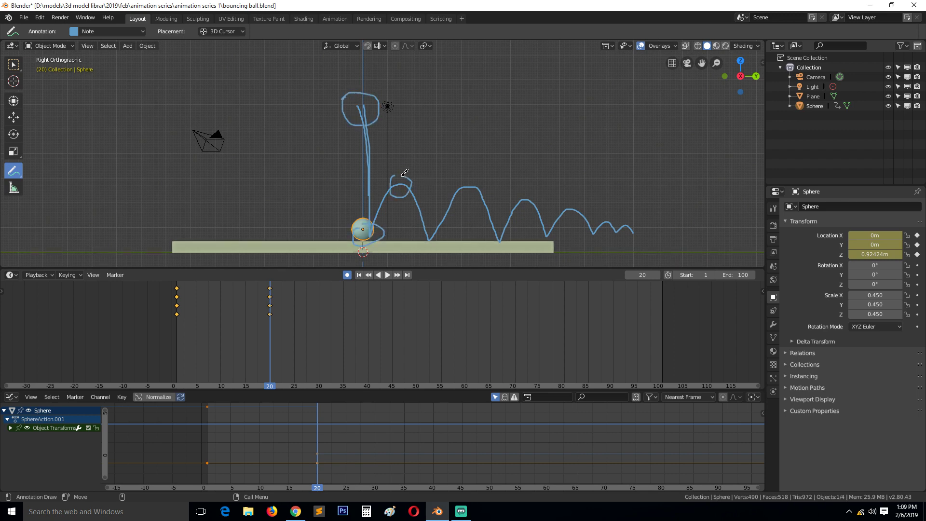
pyautogui.moveTo(437, 228)
pyautogui.mouseDown()
pyautogui.moveTo(420, 233)
pyautogui.moveTo(437, 227)
pyautogui.mouseUp()
pyautogui.moveTo(470, 184); pyautogui.dragTo(458, 175)
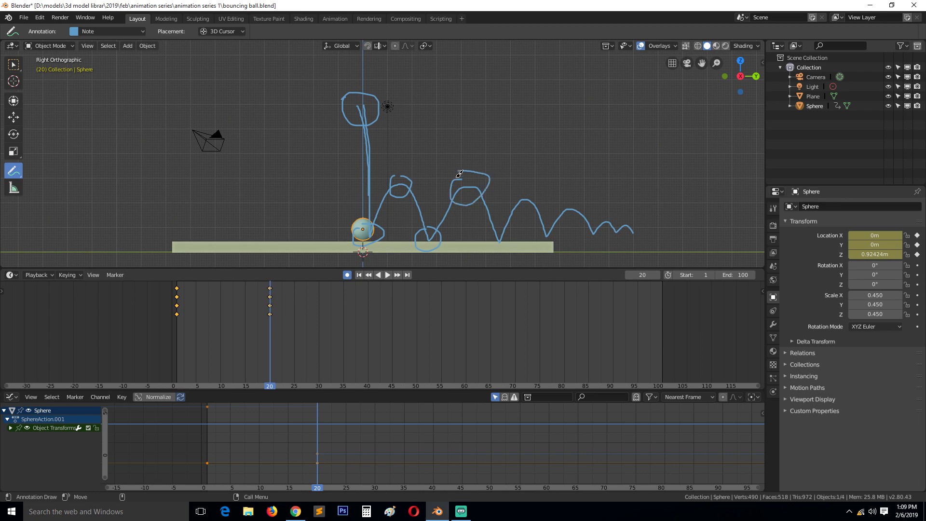
pyautogui.moveTo(483, 227); pyautogui.dragTo(512, 237)
pyautogui.moveTo(523, 201)
pyautogui.mouseDown()
pyautogui.moveTo(530, 186)
pyautogui.moveTo(525, 201)
pyautogui.moveTo(559, 249)
pyautogui.moveTo(539, 227)
pyautogui.mouseUp()
pyautogui.moveTo(562, 213)
pyautogui.mouseDown()
pyautogui.moveTo(575, 190)
pyautogui.moveTo(591, 233)
pyautogui.moveTo(608, 233)
pyautogui.moveTo(595, 229)
pyautogui.moveTo(614, 209)
pyautogui.moveTo(629, 232)
pyautogui.moveTo(618, 239)
pyautogui.moveTo(639, 227)
pyautogui.mouseUp()
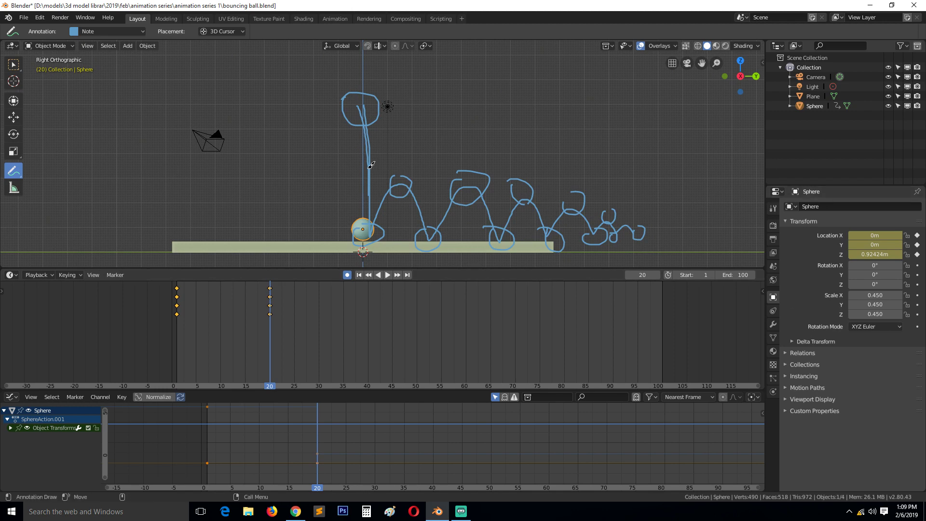
# Save over the existing bouncing ball file via Save As.
pyautogui.click(24, 17)
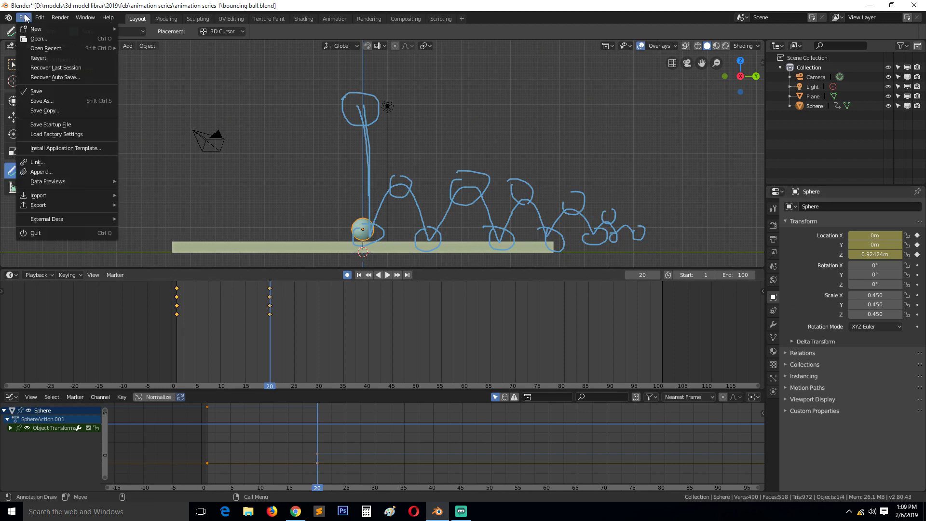
pyautogui.click(51, 102)
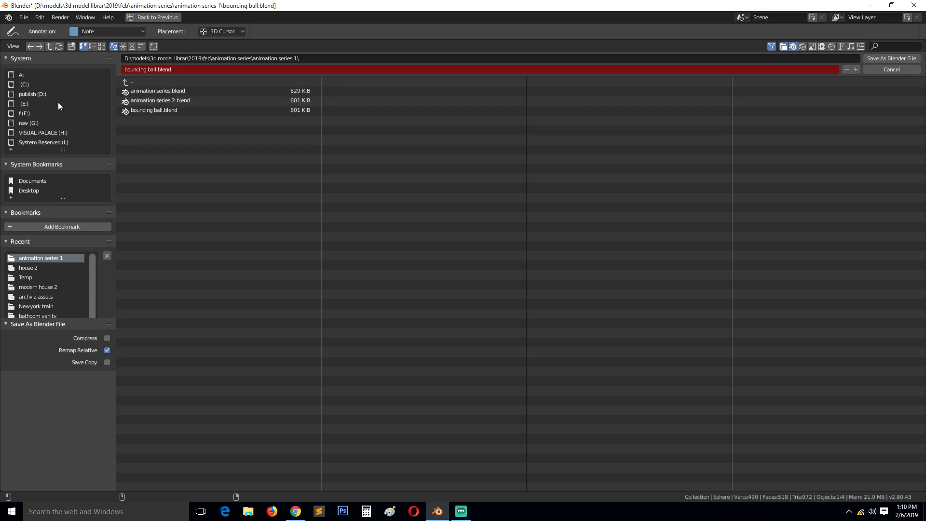
pyautogui.doubleClick(261, 112)
# Save the scene as 'bouncing ball constant interpolation.blend'.
pyautogui.click(24, 18)
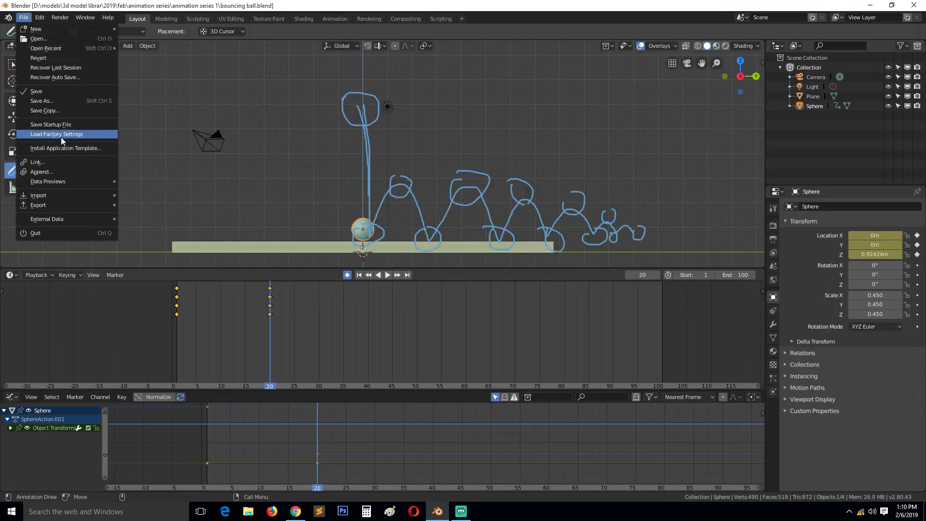
pyautogui.click(68, 100)
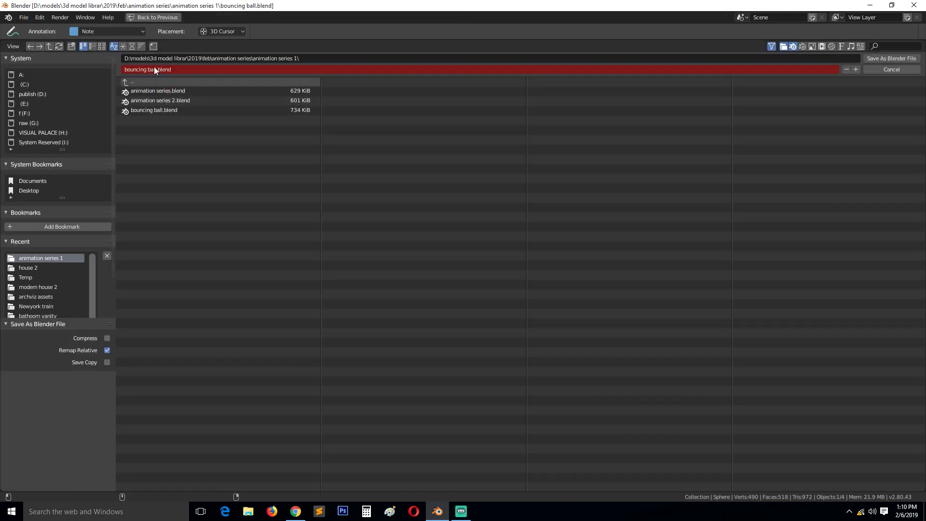
pyautogui.click(154, 69)
pyautogui.click(159, 69)
pyautogui.write('c')
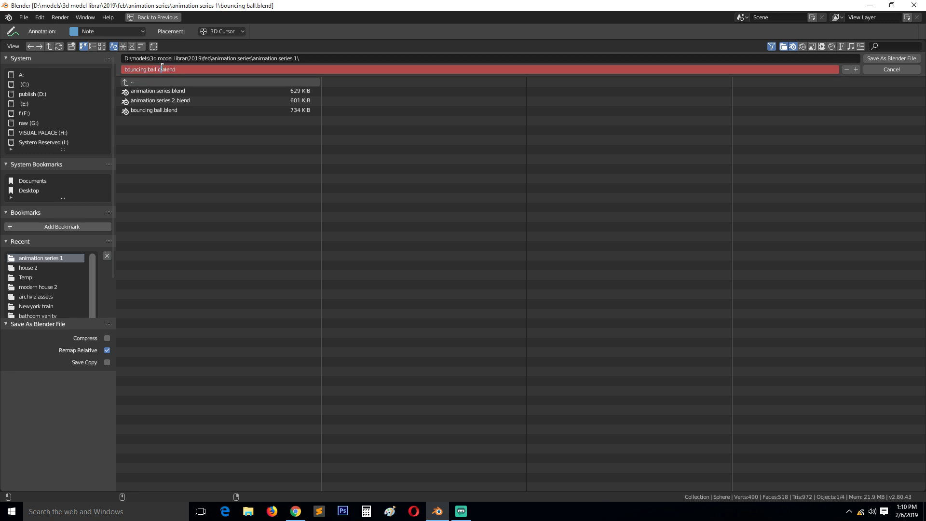
pyautogui.write('anstant interpolation')
pyautogui.click(212, 196)
pyautogui.click(874, 58)
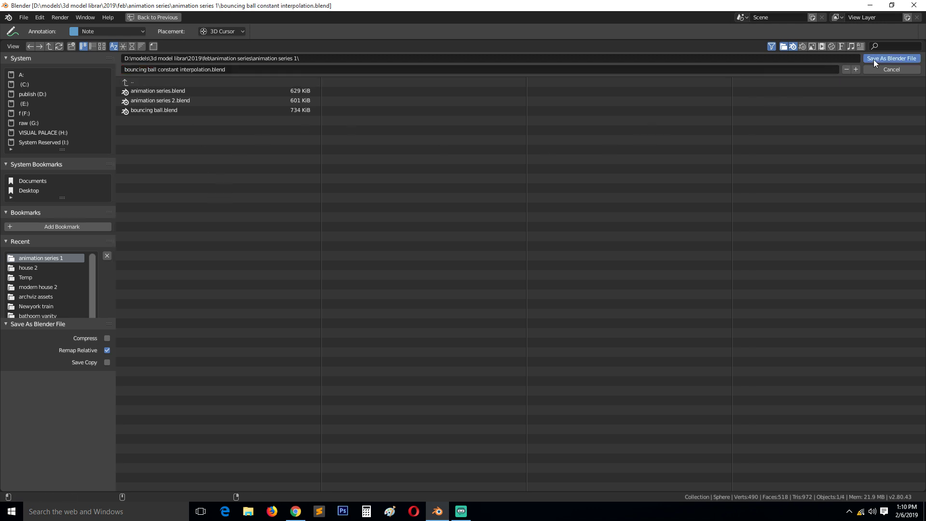